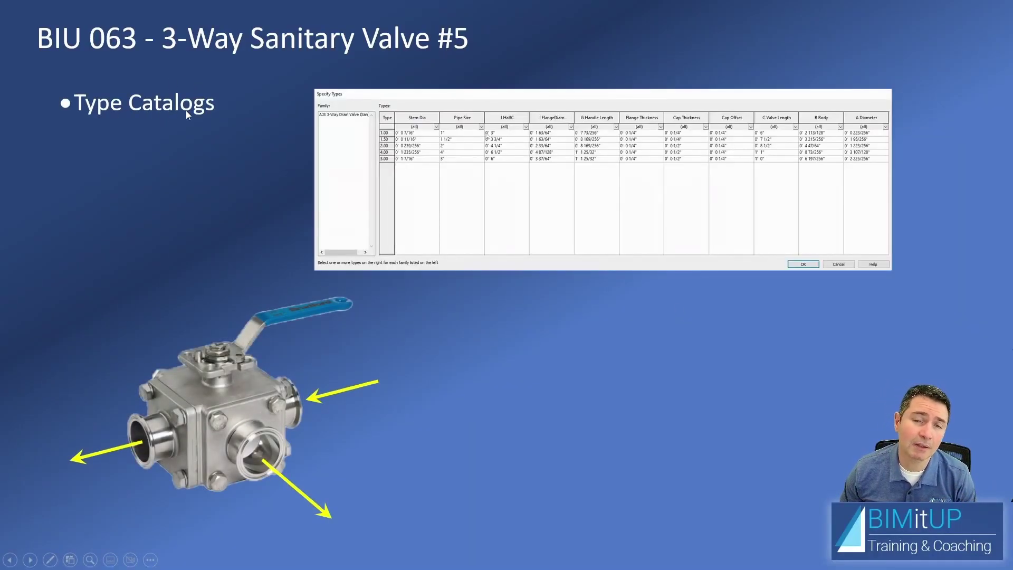
# Replace the Specify Types image with the Part 1–4 valve video thumbnails and the QR code.
pyautogui.click(337, 77)
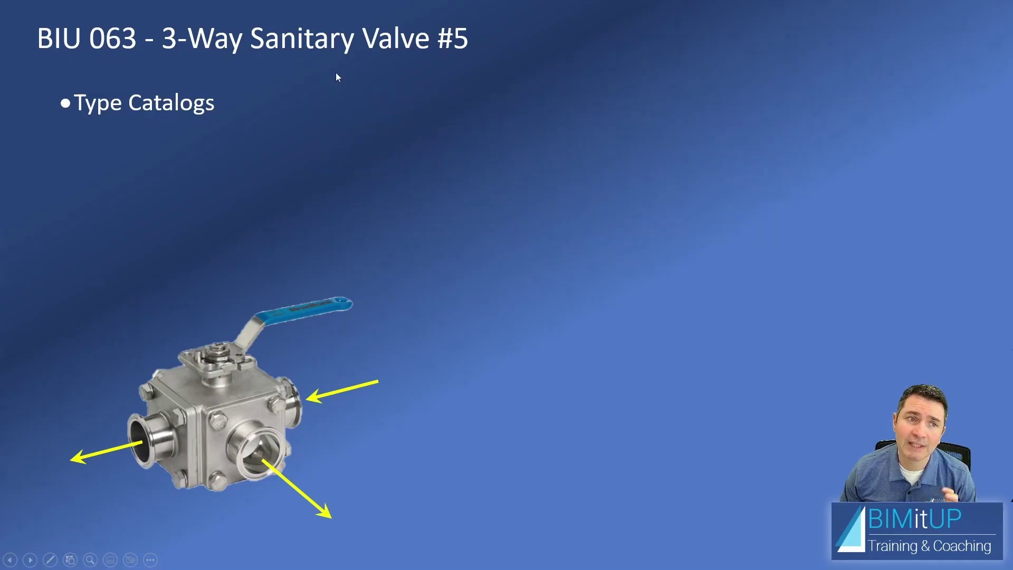
pyautogui.click(520, 163)
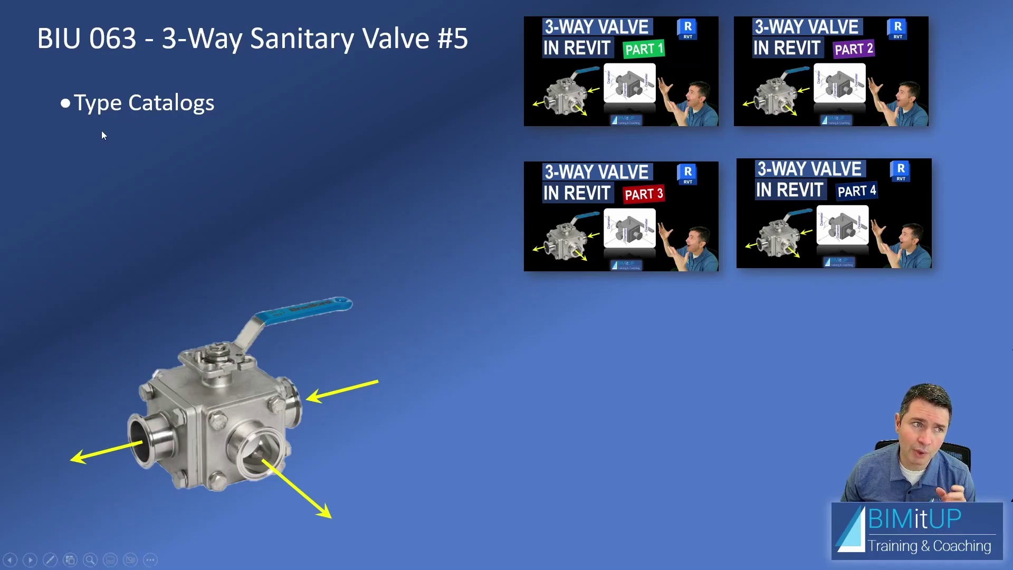
pyautogui.click(380, 279)
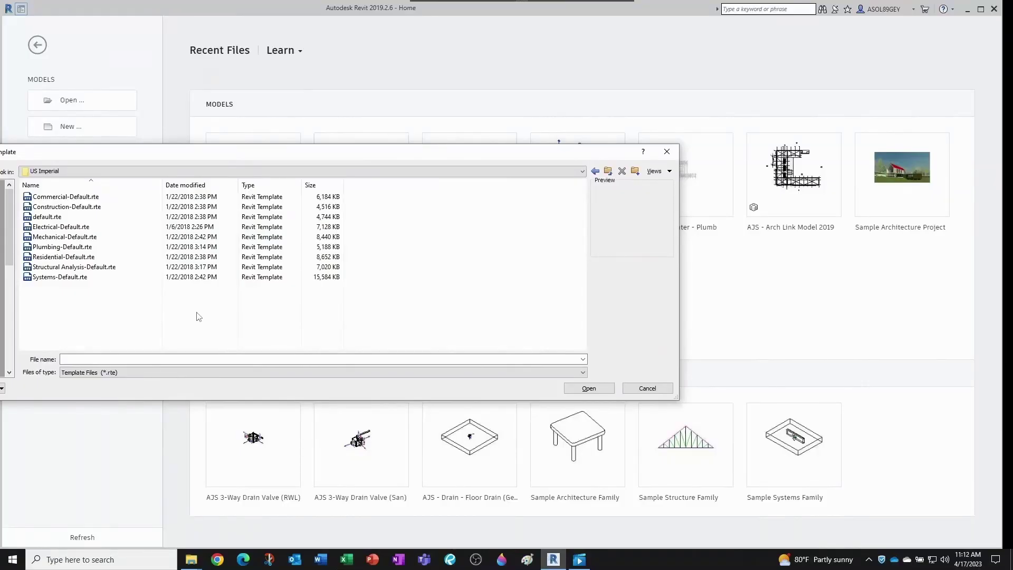
# Create a new project from the Plumbing-Default.rte template.
pyautogui.click(105, 246)
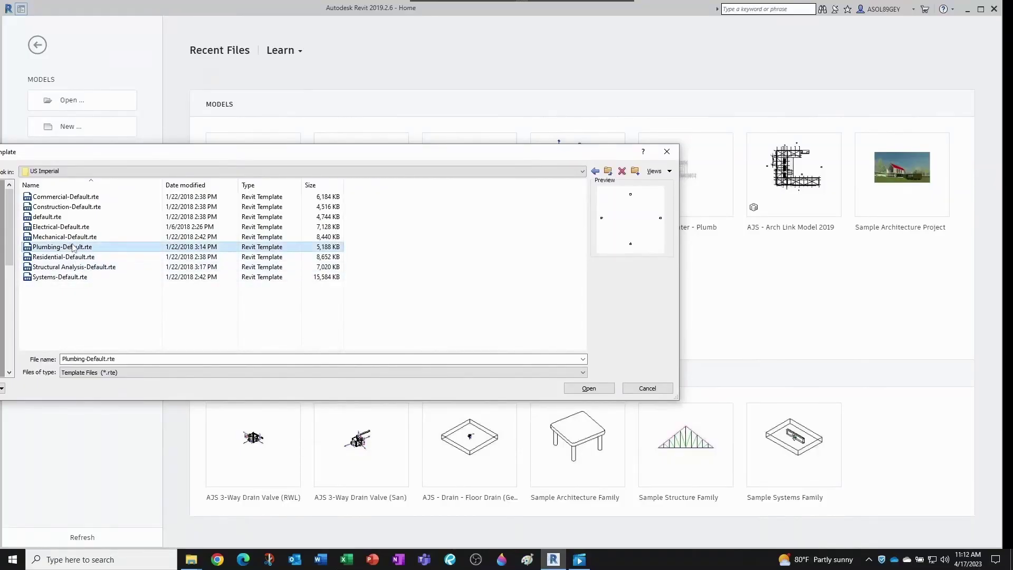
pyautogui.click(586, 391)
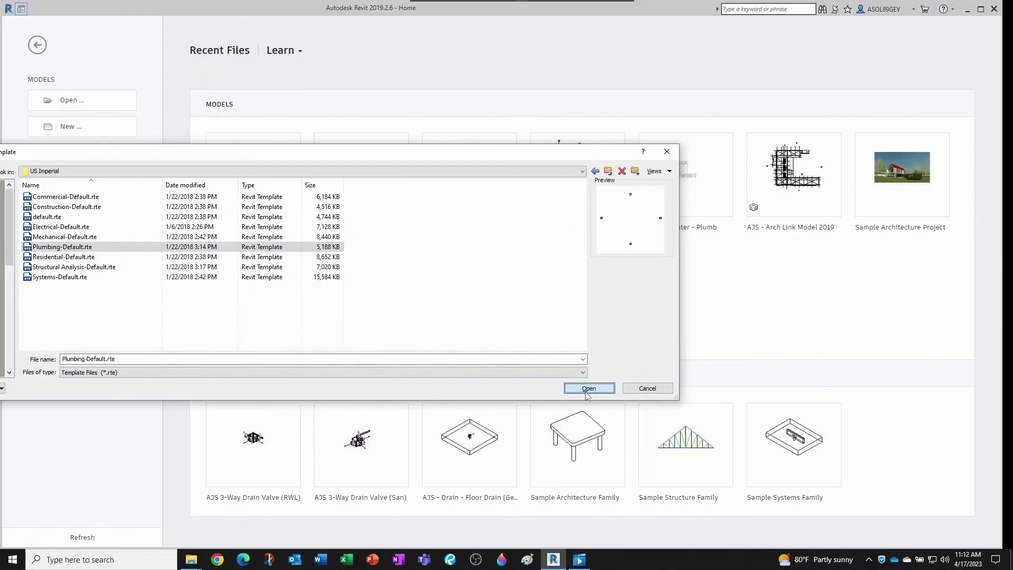
pyautogui.click(376, 293)
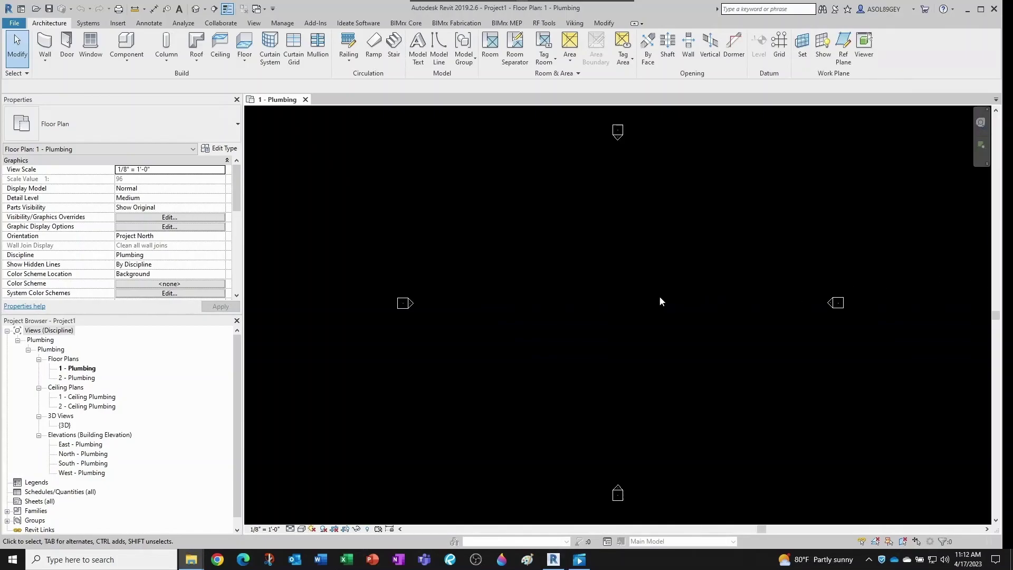
# Place an AJS 3-Way Drain Valve (San) with CM and change it to the 2.00 size.
pyautogui.press('c')
pyautogui.press('m')
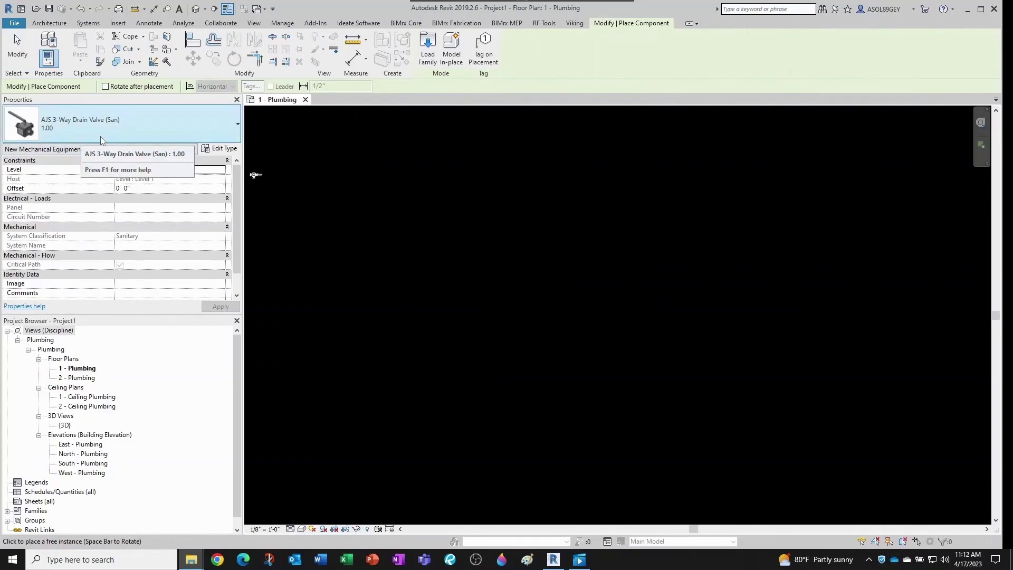
pyautogui.click(534, 252)
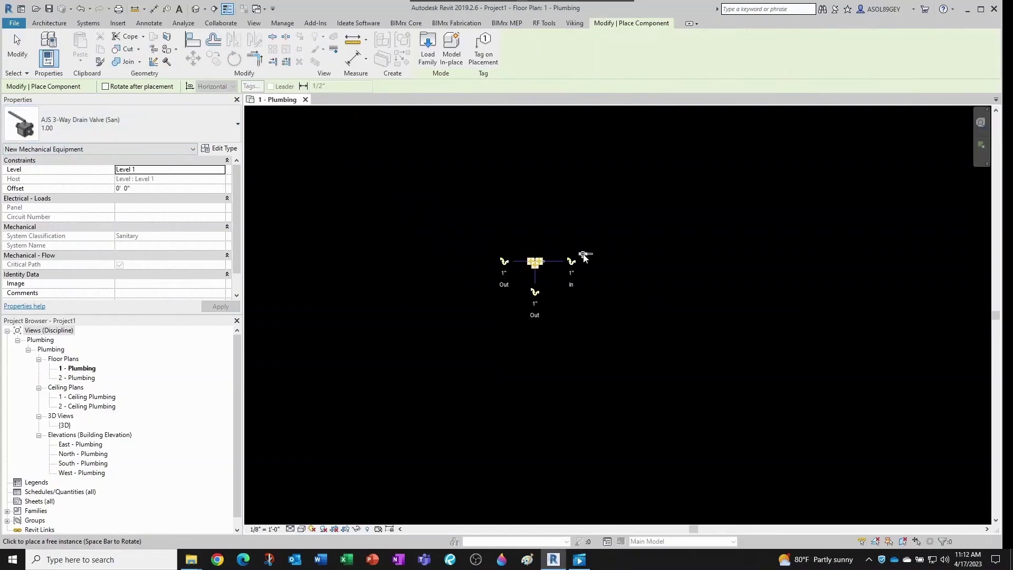
pyautogui.press('Escape')
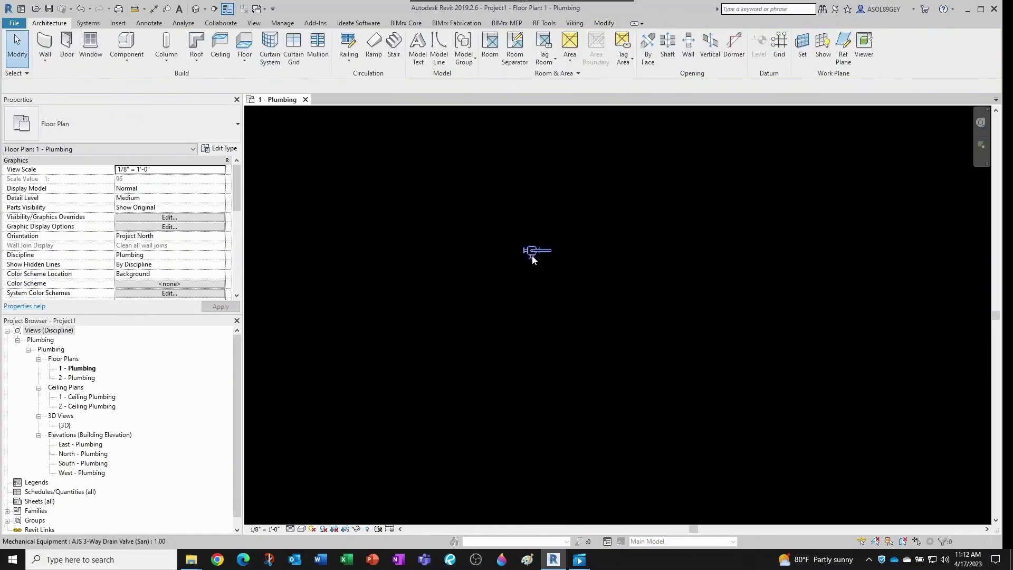
pyautogui.click(532, 253)
pyautogui.click(128, 132)
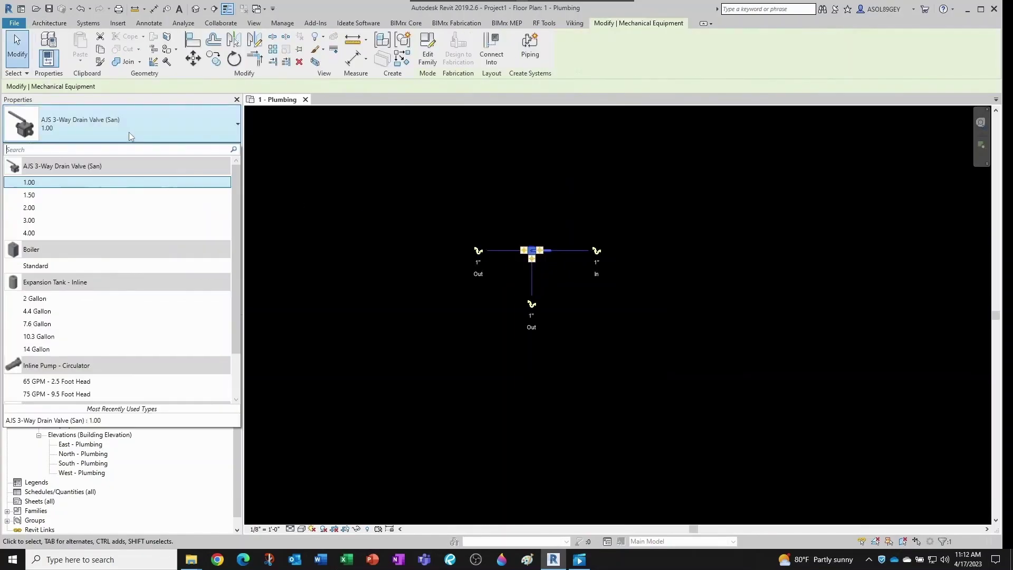
pyautogui.moveTo(36, 185)
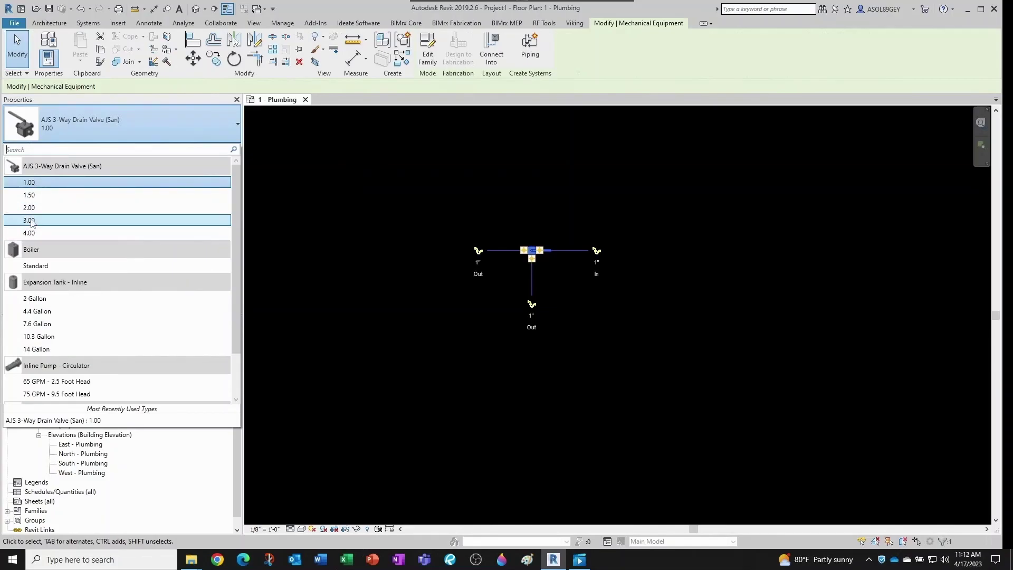
pyautogui.click(398, 327)
# Select the placed valve and open its family in 3D View 1.
pyautogui.scroll(1, 547, 274)
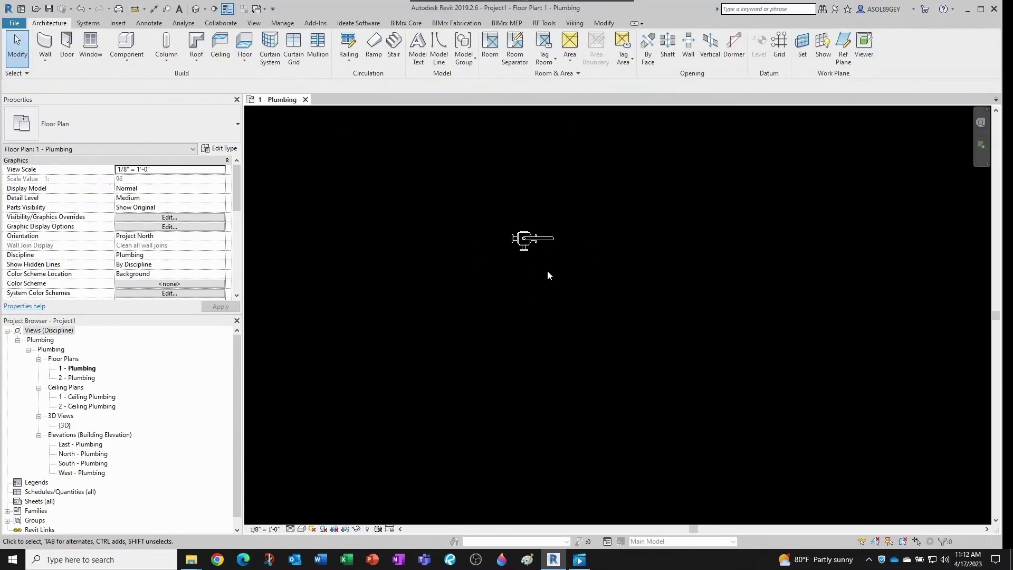
pyautogui.scroll(2, 546, 271)
pyautogui.scroll(2, 546, 273)
pyautogui.moveTo(544, 270); pyautogui.dragTo(573, 327, button='middle')
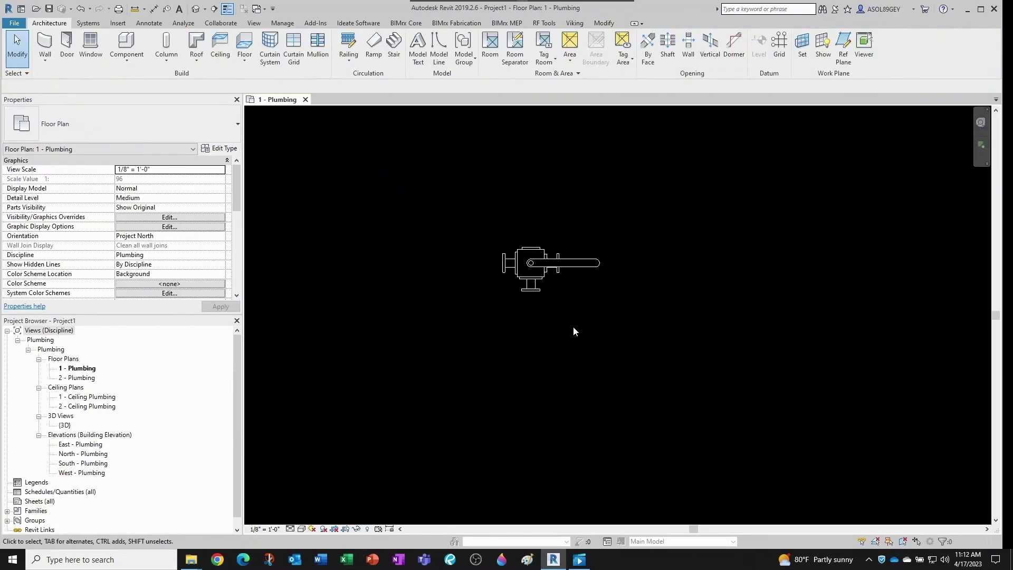
pyautogui.scroll(1, 498, 300)
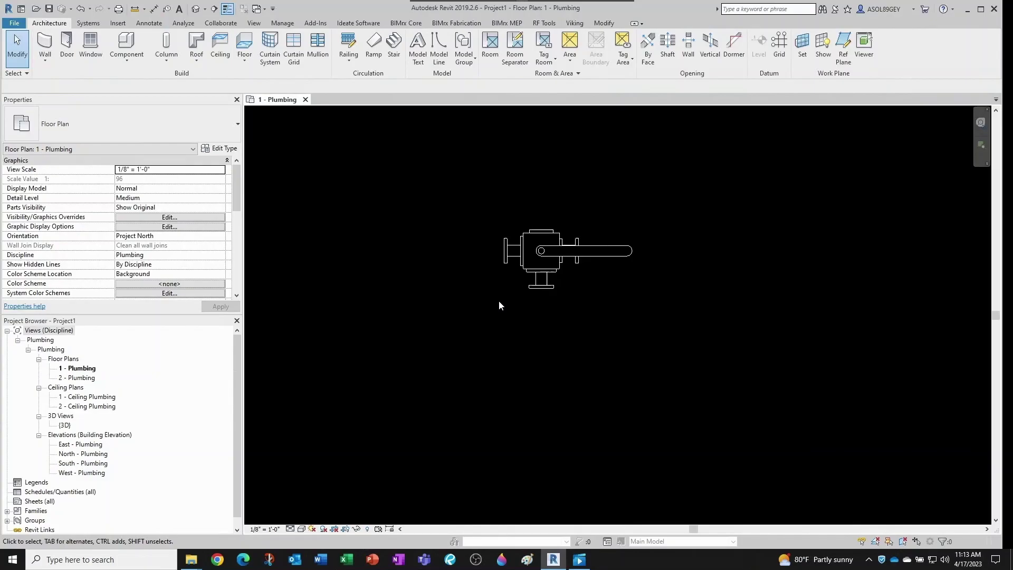
pyautogui.scroll(1, 499, 305)
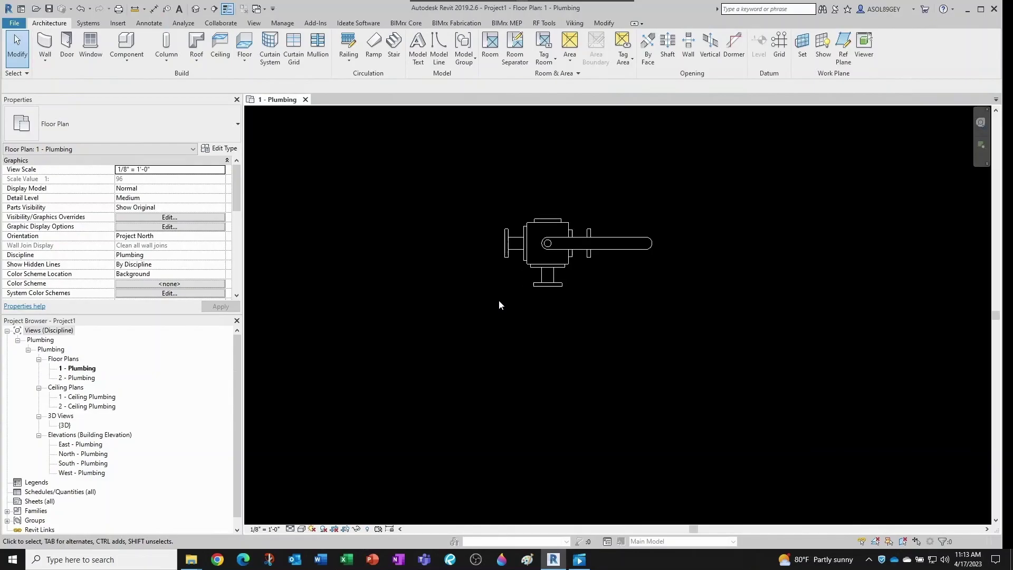
pyautogui.click(548, 277)
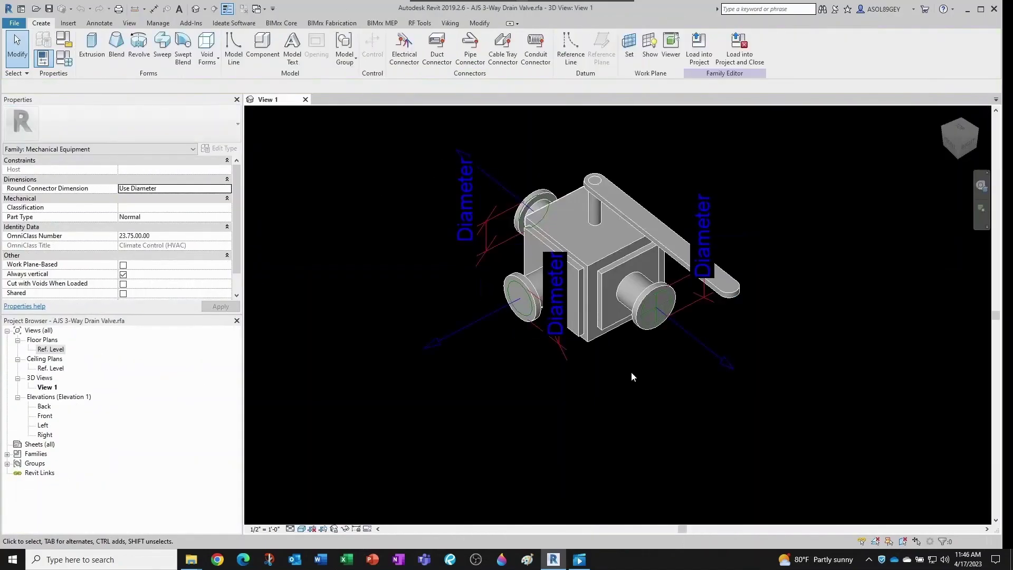
pyautogui.moveTo(631, 371)
pyautogui.keyDown('shift'); pyautogui.mouseDown(button='middle')
pyautogui.moveTo(565, 372)
pyautogui.moveTo(585, 384)
pyautogui.moveTo(585, 375)
pyautogui.moveTo(533, 366)
pyautogui.moveTo(618, 386)
pyautogui.mouseUp(button='middle'); pyautogui.keyUp('shift')
pyautogui.scroll(1, 625, 322)
pyautogui.moveTo(454, 320); pyautogui.dragTo(518, 364, button='middle')
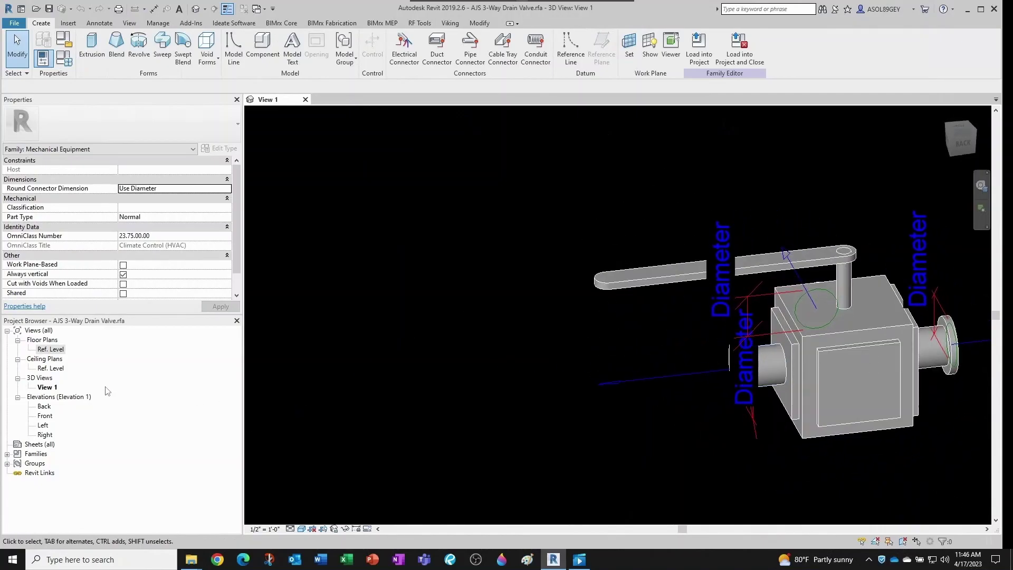
# Open the family's Ref. Level plan and select the top, bottom and left flange extrusions to inspect them.
pyautogui.doubleClick(58, 351)
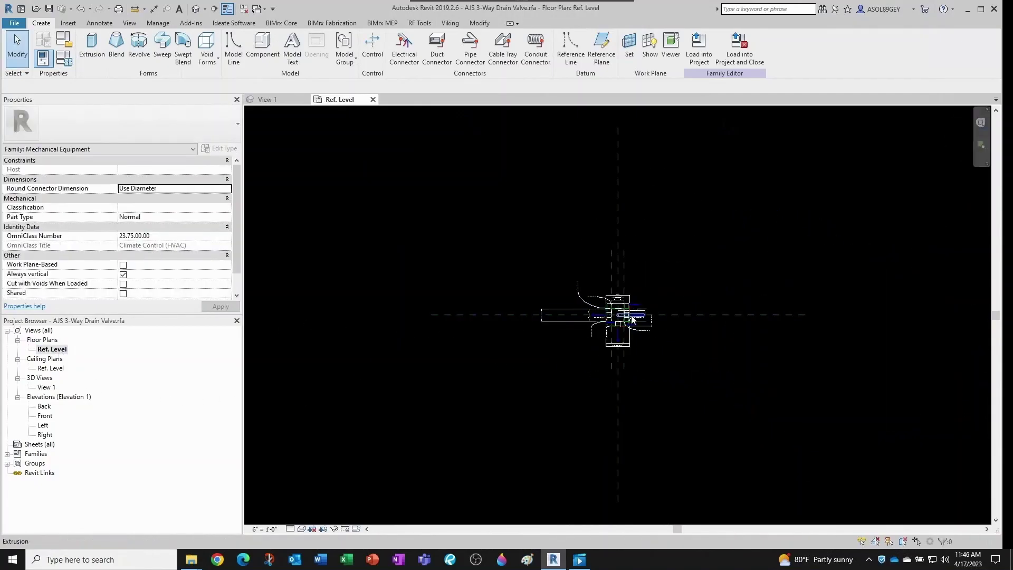
pyautogui.scroll(10, 618, 323)
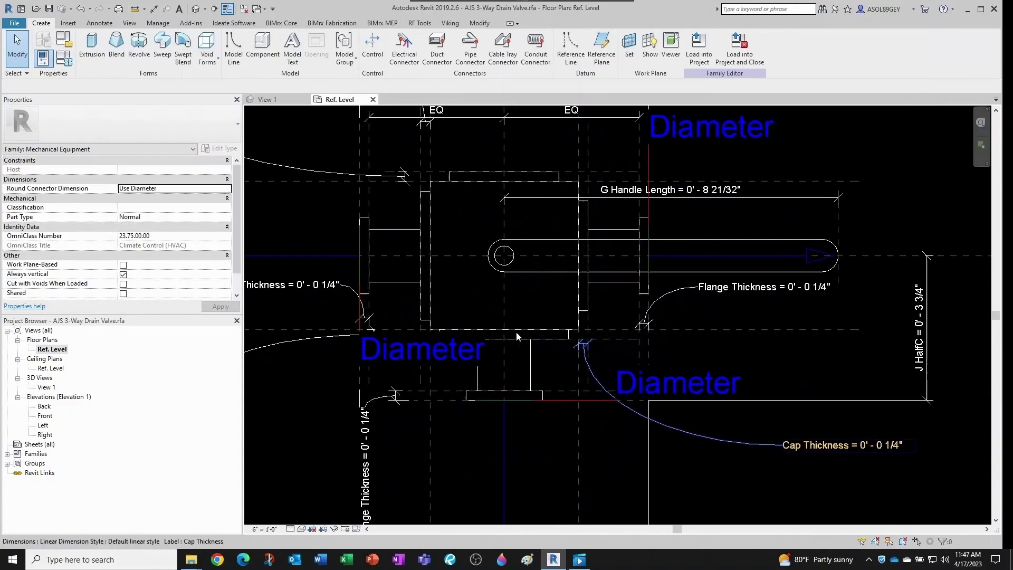
pyautogui.scroll(5, 454, 306)
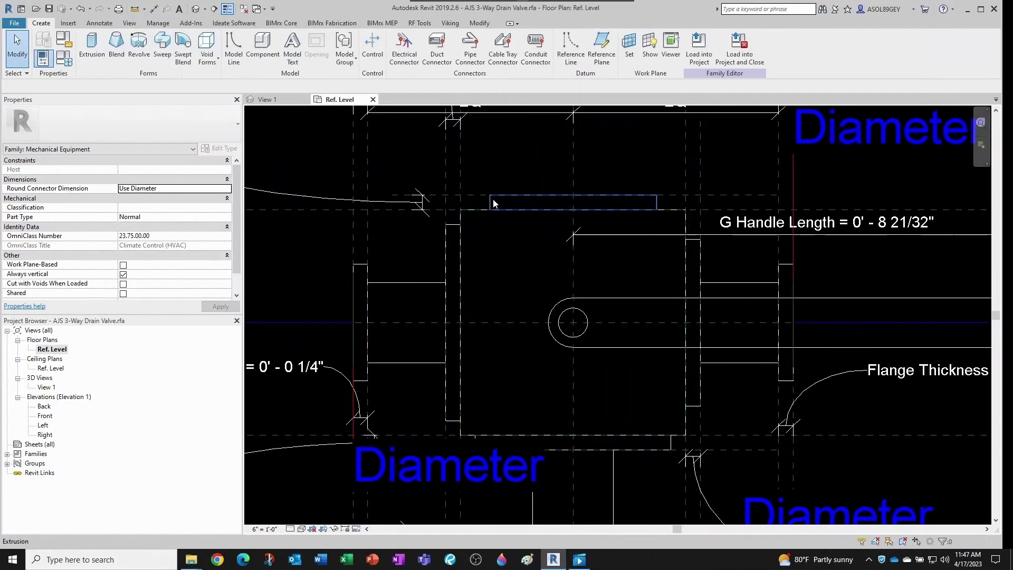
pyautogui.click(494, 204)
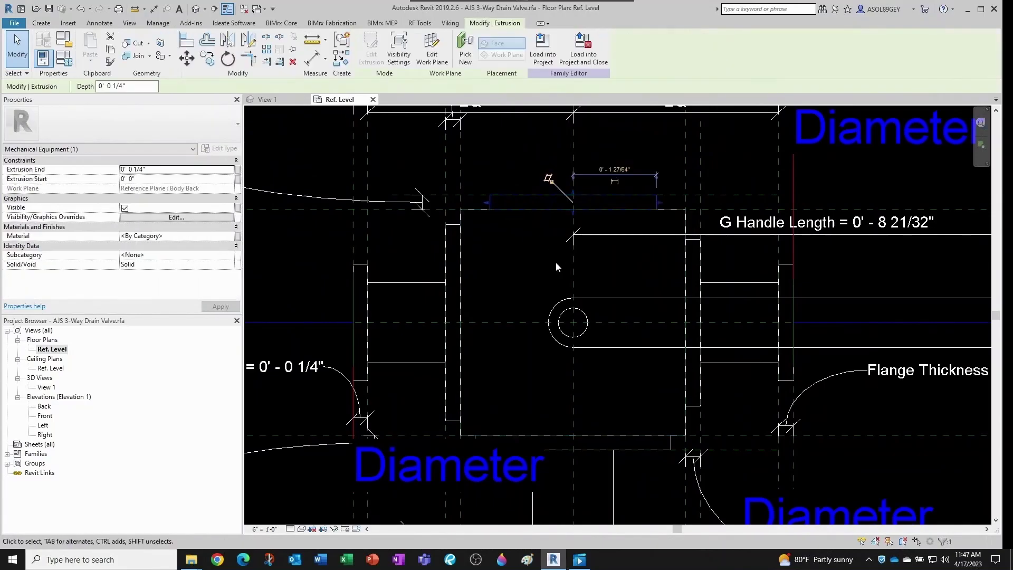
pyautogui.keyDown('ctrl'); pyautogui.click(679, 443); pyautogui.keyUp('ctrl')
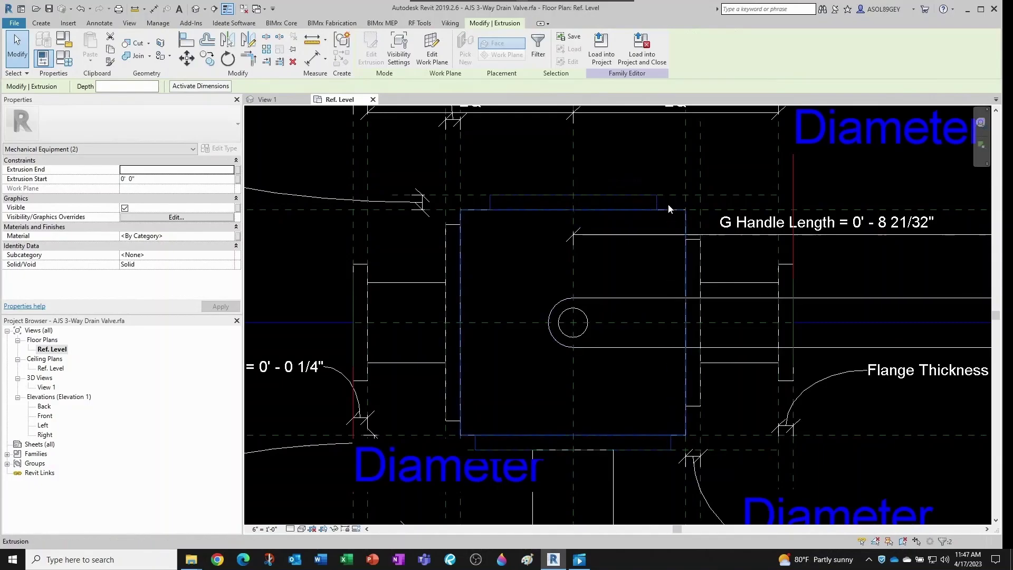
pyautogui.press('Escape')
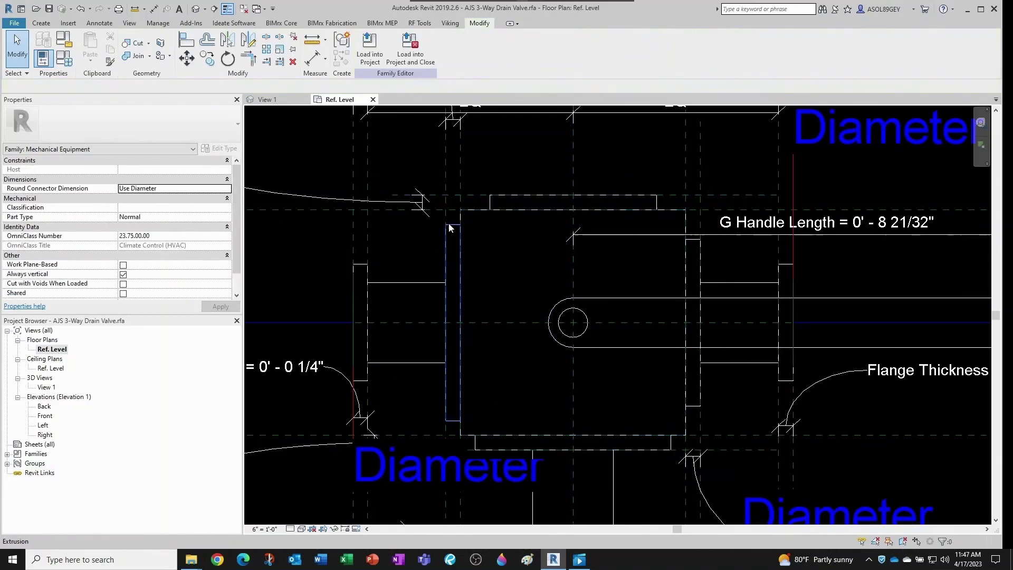
pyautogui.click(450, 228)
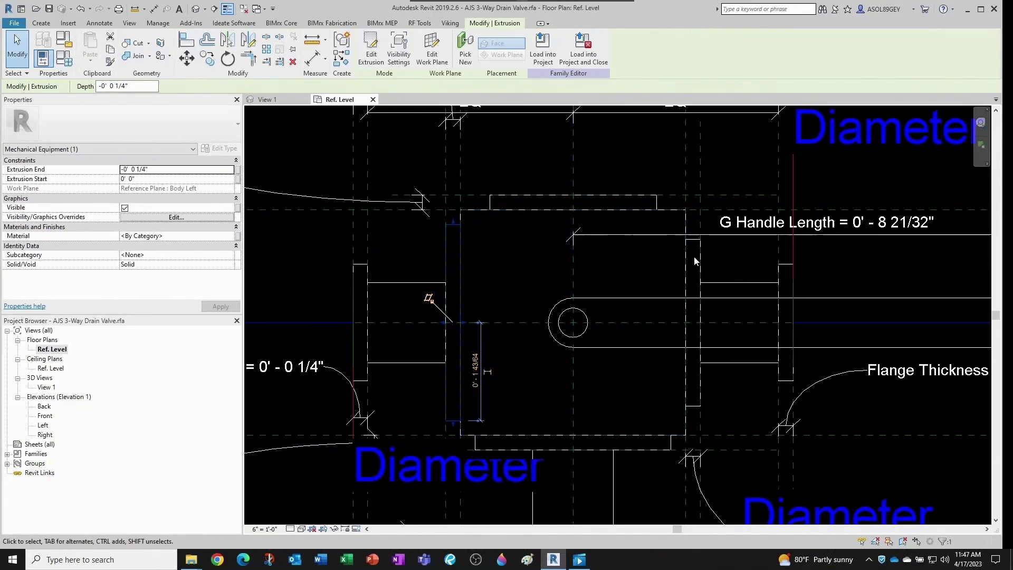
pyautogui.click(640, 255)
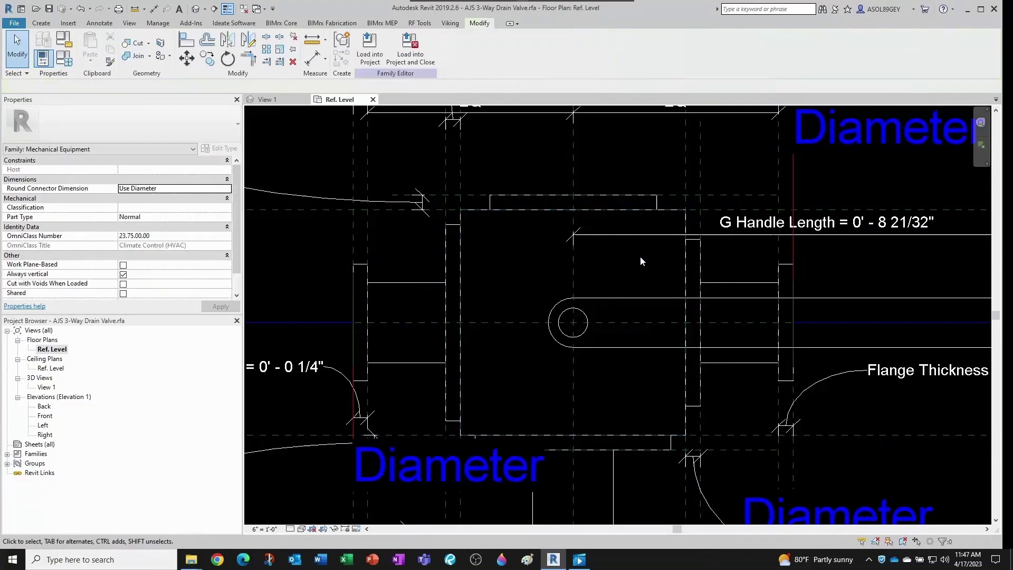
pyautogui.scroll(-1, 599, 294)
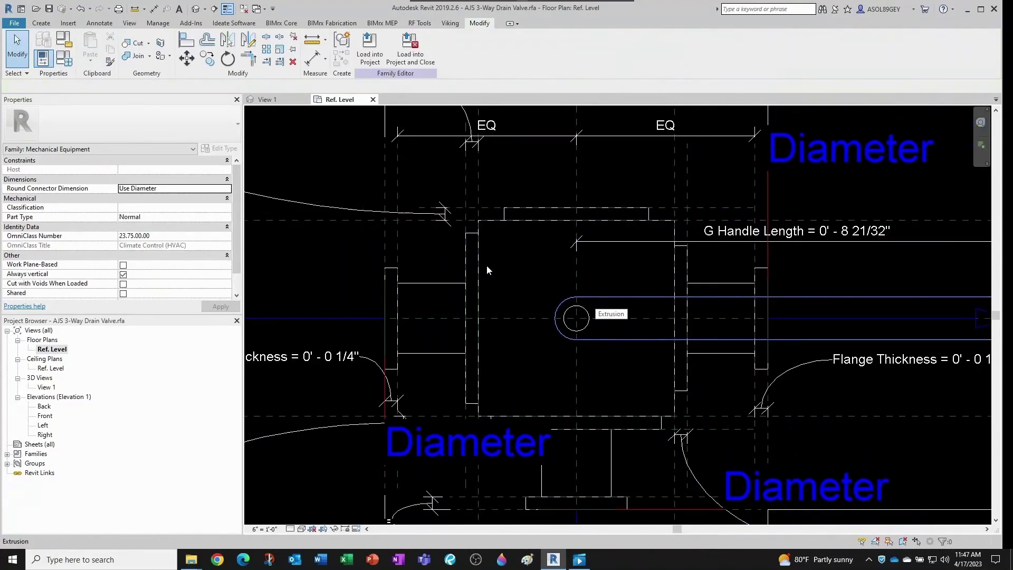
# Return to the valve's 3D view and set the visual style to Wireframe.
pyautogui.click(267, 100)
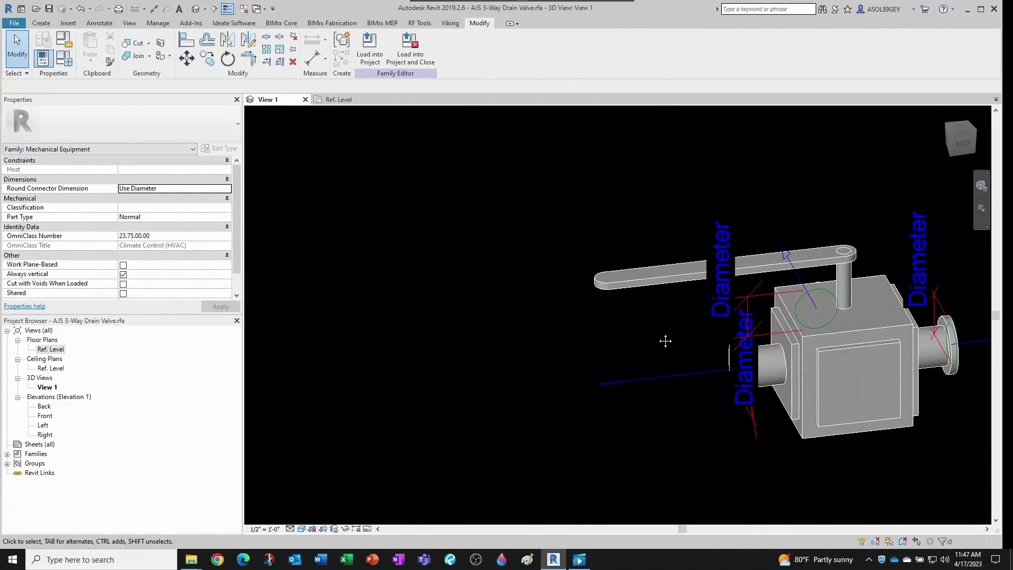
pyautogui.moveTo(665, 341); pyautogui.dragTo(559, 307, button='middle')
pyautogui.click(301, 529)
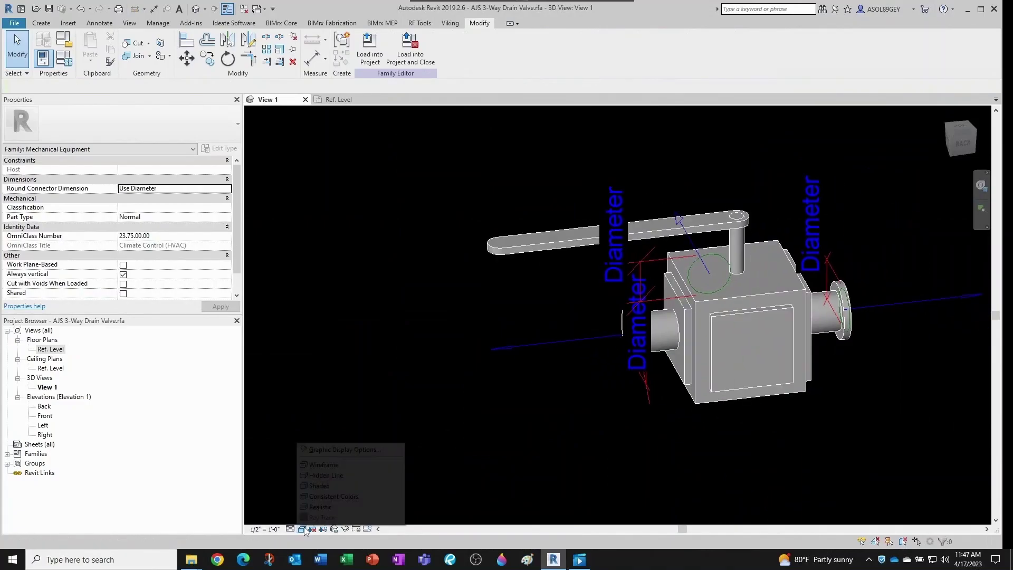
pyautogui.click(325, 463)
# Orbit the valve and select the side plate extrusion.
pyautogui.keyDown('shift'); pyautogui.moveTo(629, 315); pyautogui.dragTo(514, 310, button='middle'); pyautogui.keyUp('shift')
pyautogui.scroll(3, 650, 327)
pyautogui.click(514, 309)
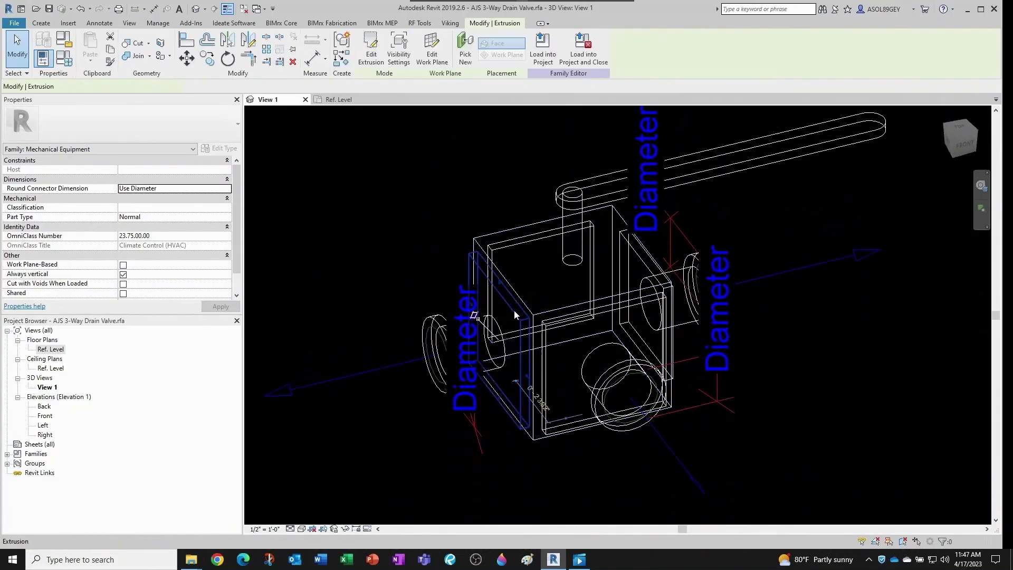
pyautogui.click(550, 324)
pyautogui.keyDown('shift'); pyautogui.moveTo(551, 324); pyautogui.dragTo(560, 343, button='middle'); pyautogui.keyUp('shift')
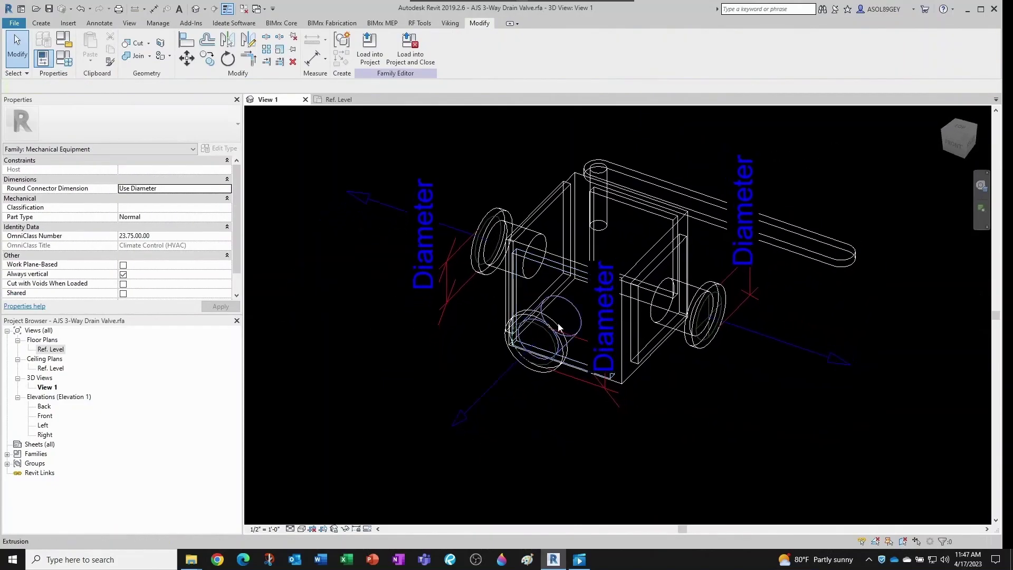
pyautogui.scroll(2, 664, 261)
pyautogui.click(667, 256)
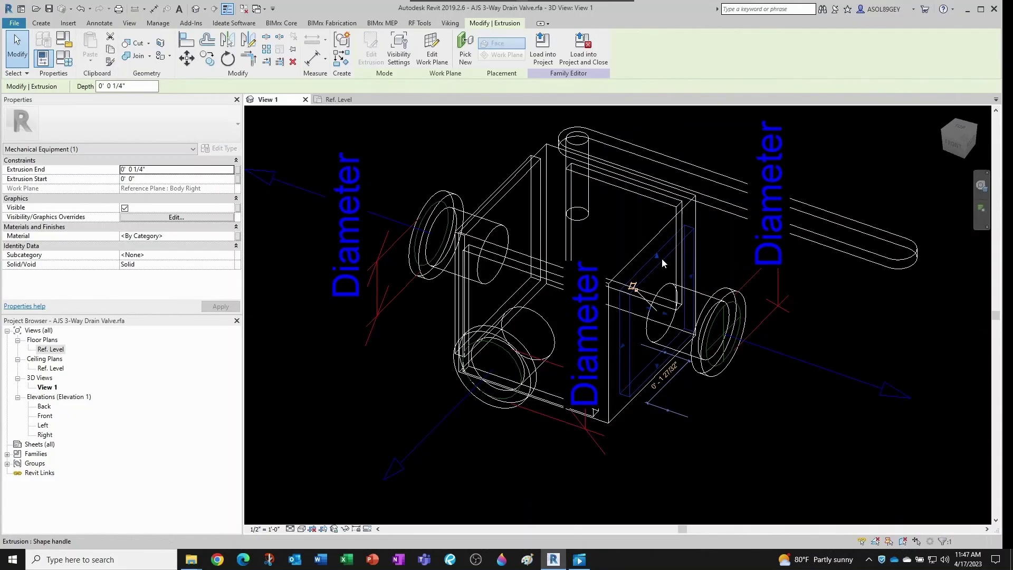
pyautogui.press('Escape')
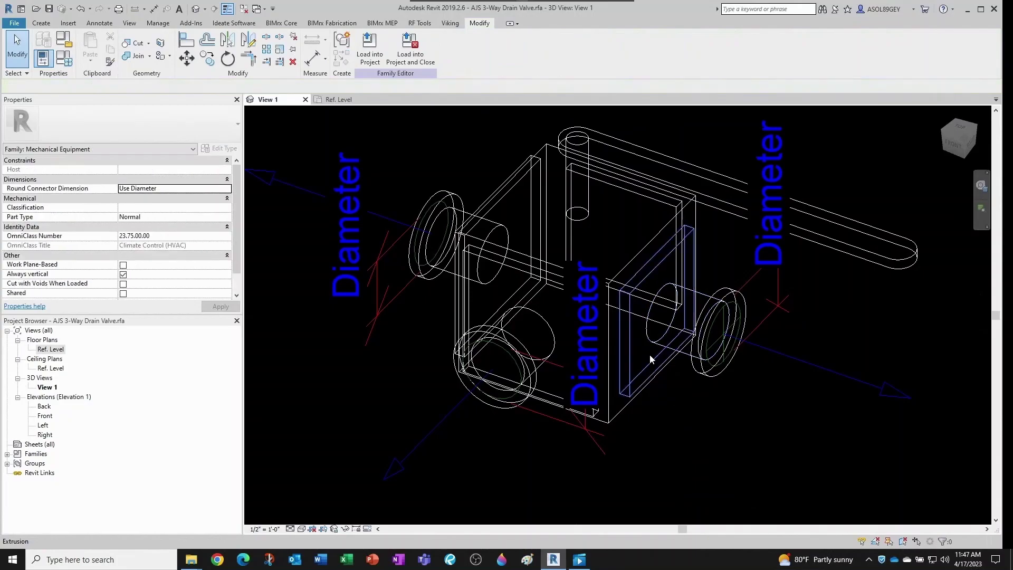
pyautogui.click(660, 264)
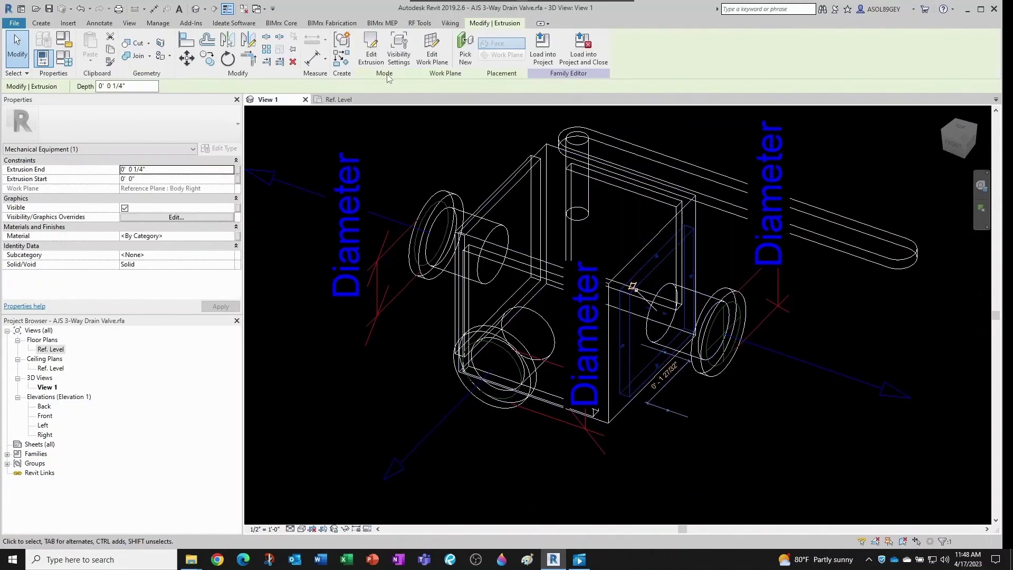
# Edit the side plate sketch in the Right view at a 12" = 1'-0" scale.
pyautogui.click(376, 62)
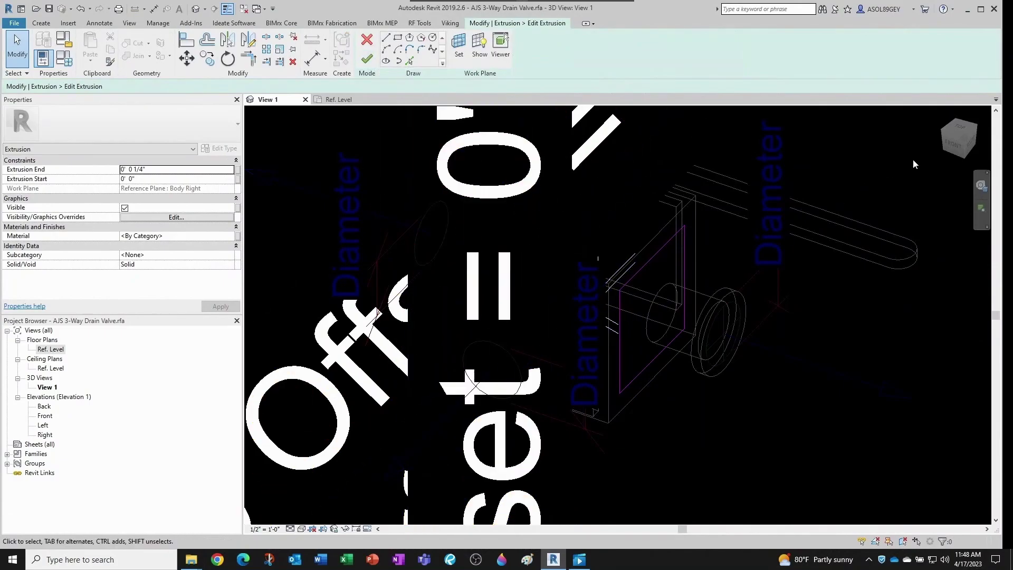
pyautogui.click(968, 152)
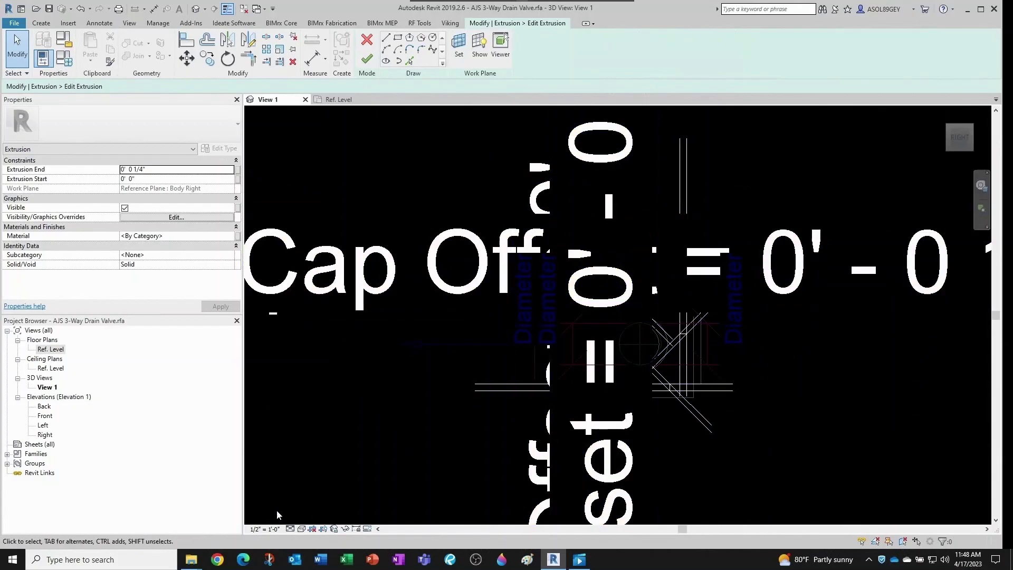
pyautogui.click(262, 530)
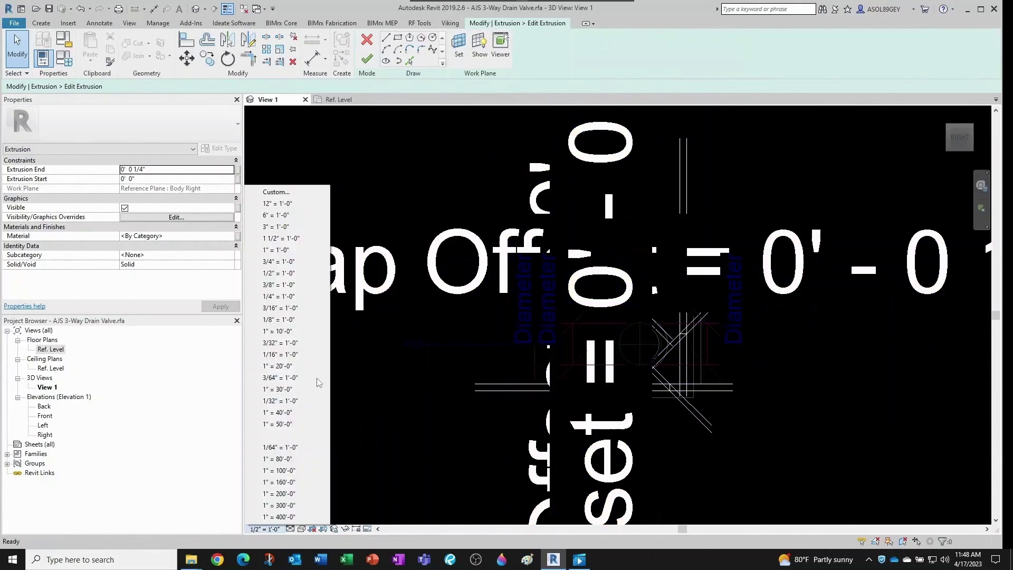
pyautogui.click(279, 204)
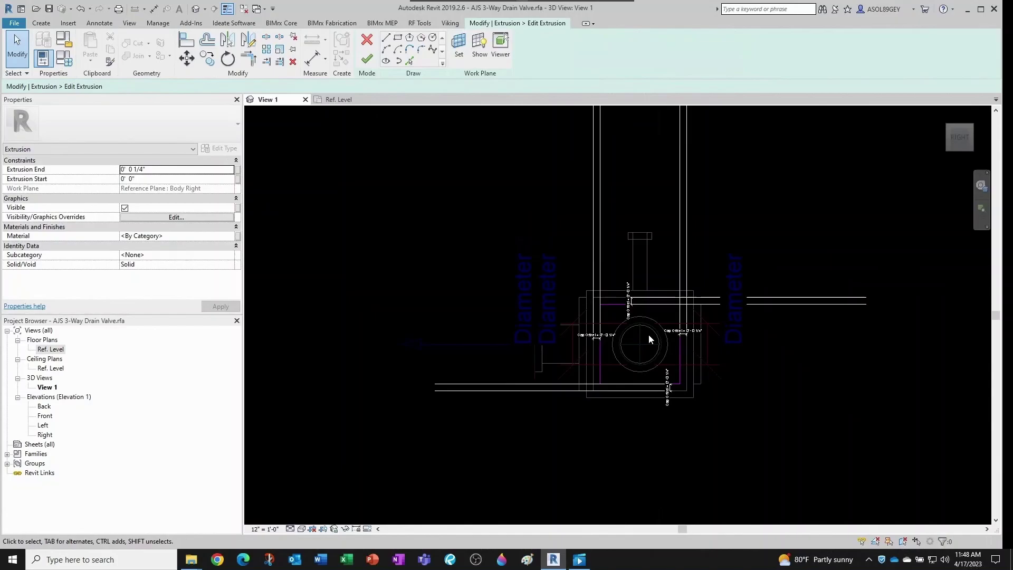
pyautogui.scroll(5, 648, 334)
pyautogui.moveTo(650, 287); pyautogui.dragTo(644, 331, button='middle')
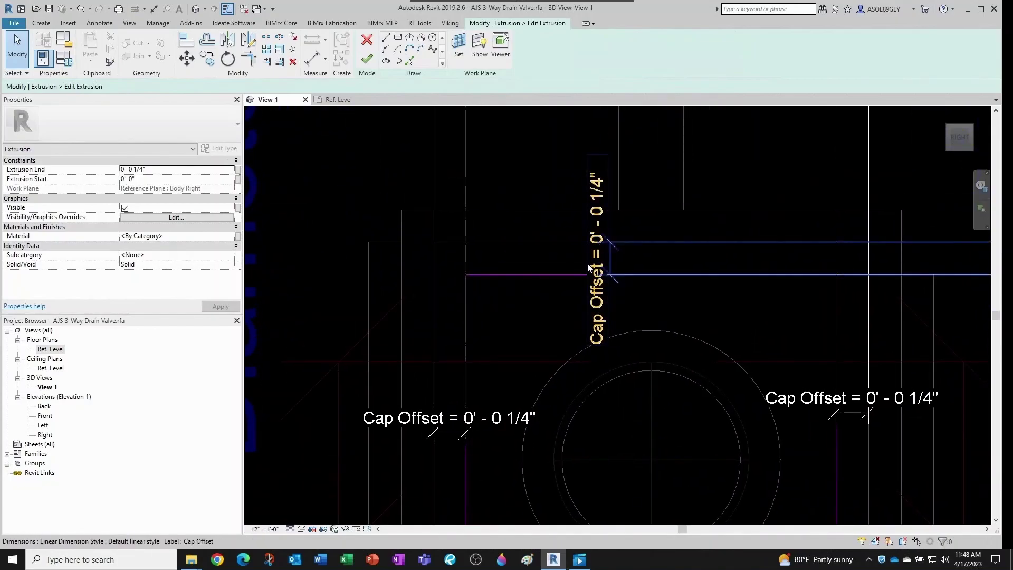
pyautogui.scroll(-3, 566, 266)
pyautogui.scroll(1, 546, 263)
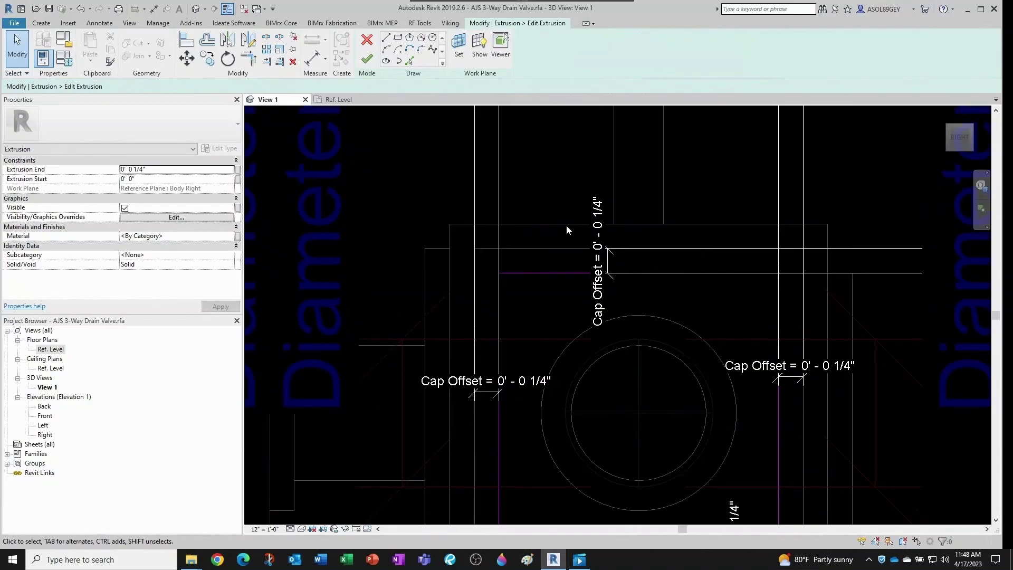
pyautogui.keyDown('shift'); pyautogui.moveTo(543, 248); pyautogui.dragTo(520, 232, button='middle'); pyautogui.keyUp('shift')
pyautogui.click(956, 134)
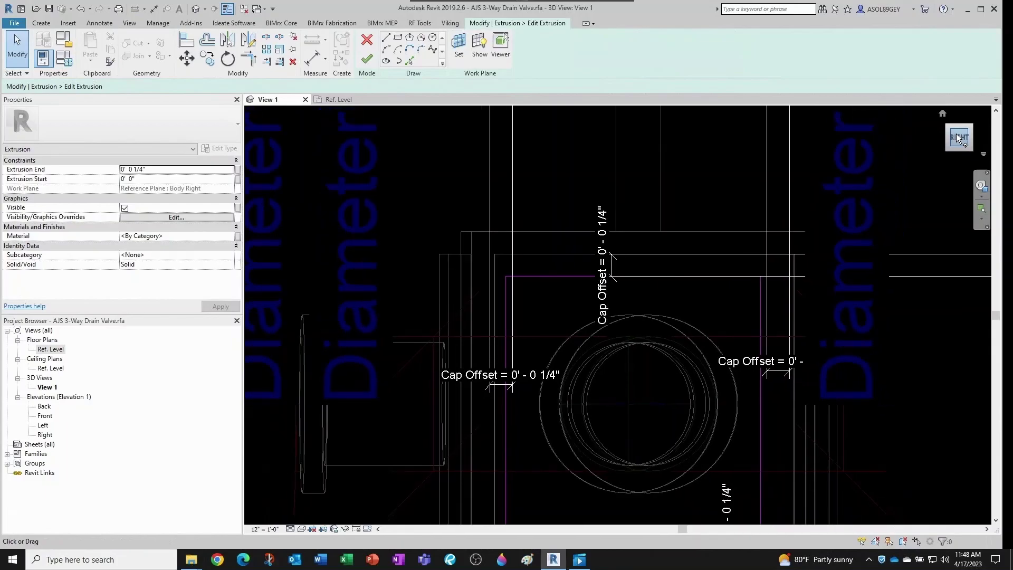
pyautogui.scroll(6, 636, 315)
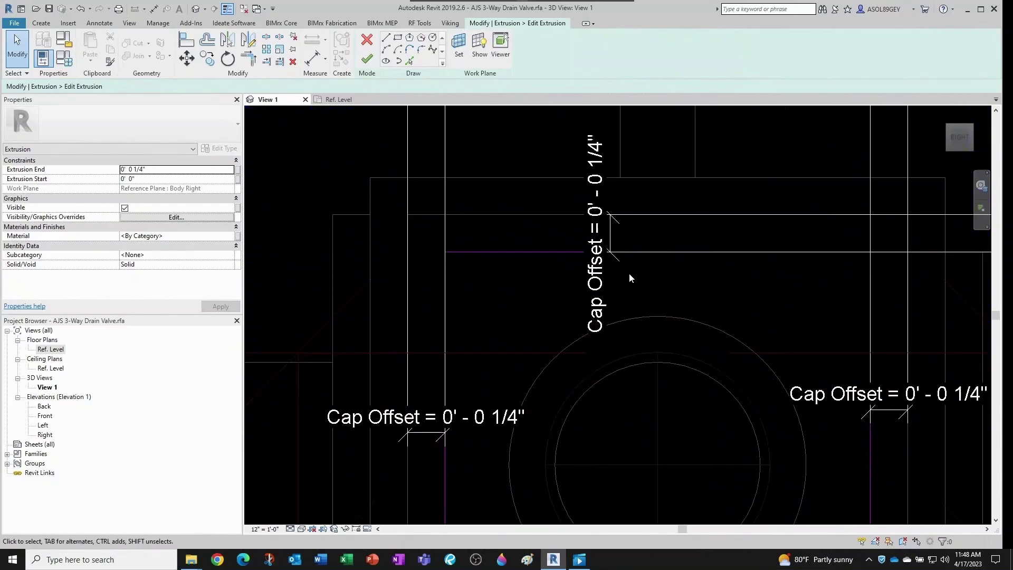
# Stretch the vertical dimension's witness line to the plate's top edge and revert the left and right dimensions.
pyautogui.click(614, 227)
pyautogui.moveTo(614, 223); pyautogui.dragTo(613, 179)
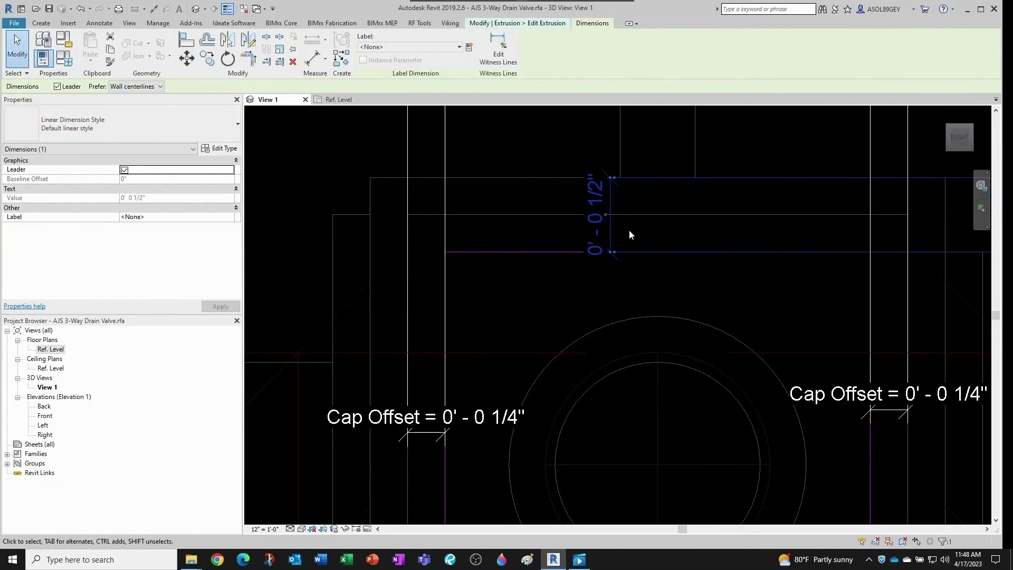
pyautogui.scroll(-3, 591, 264)
pyautogui.press('Escape')
pyautogui.scroll(5, 505, 335)
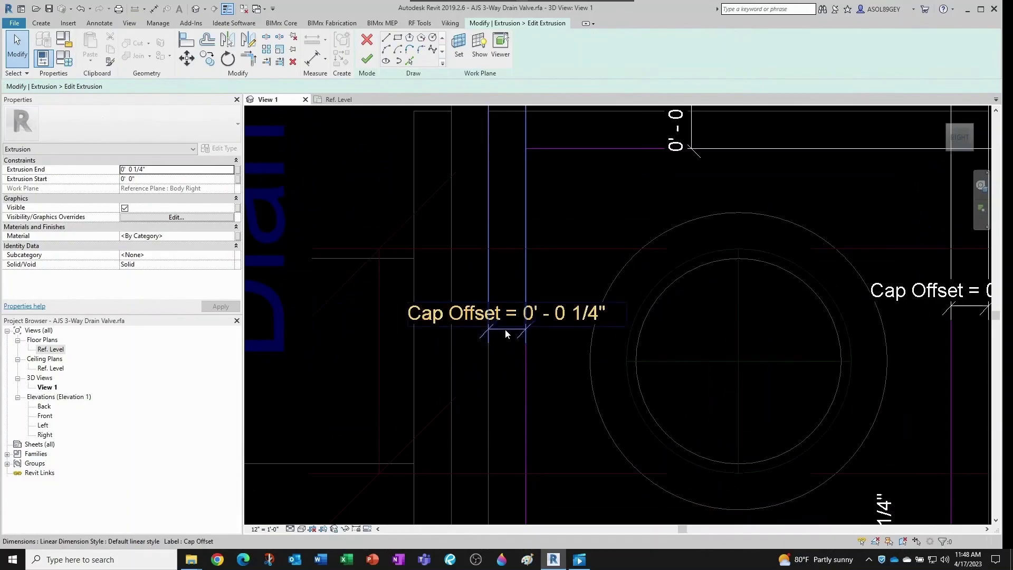
pyautogui.click(505, 329)
pyautogui.hotkey('ctrl', 'z')
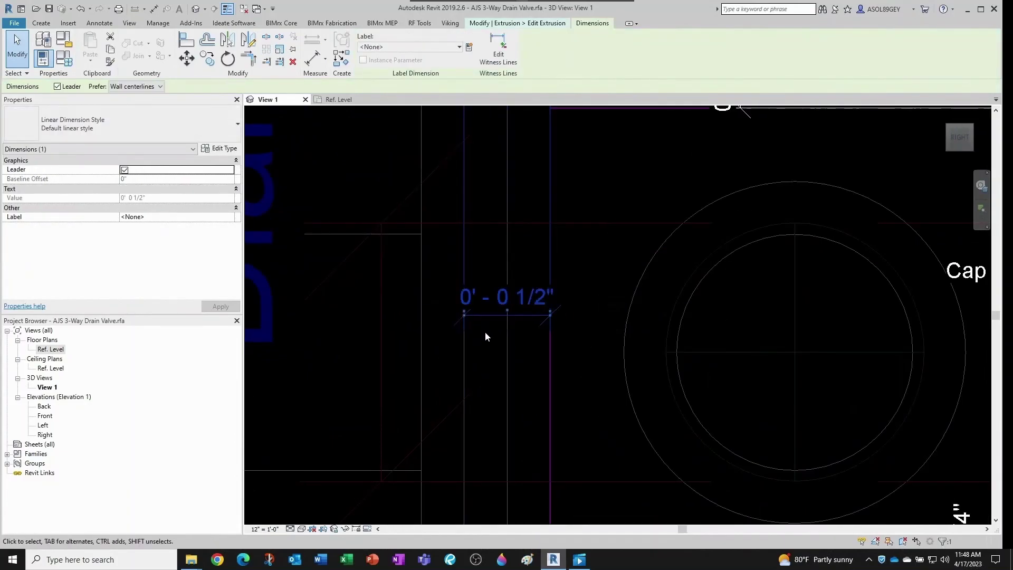
pyautogui.scroll(-3, 506, 331)
pyautogui.scroll(5, 676, 303)
pyautogui.click(677, 300)
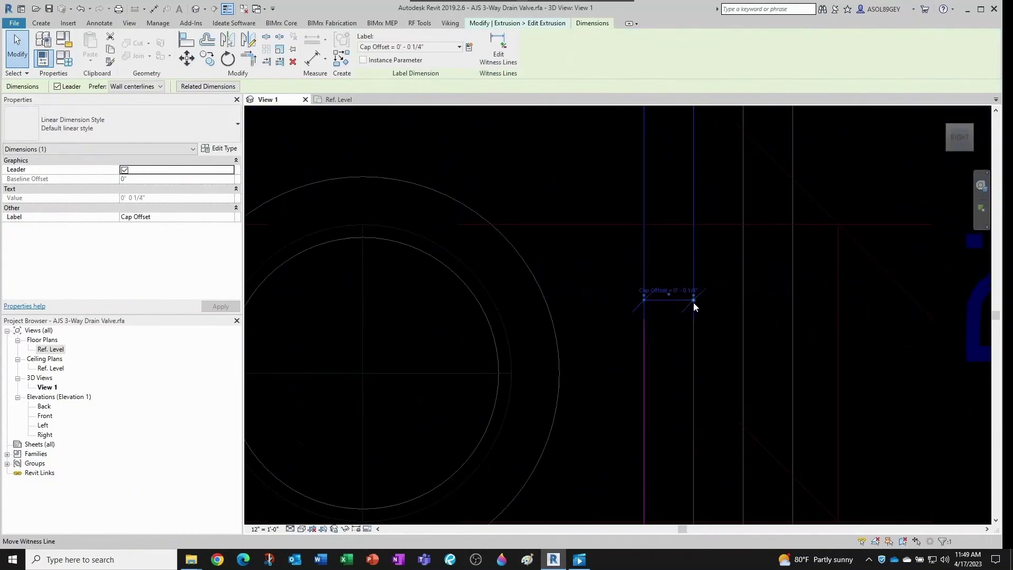
pyautogui.hotkey('ctrl', 'z')
pyautogui.scroll(5, 727, 309)
pyautogui.scroll(-8, 705, 325)
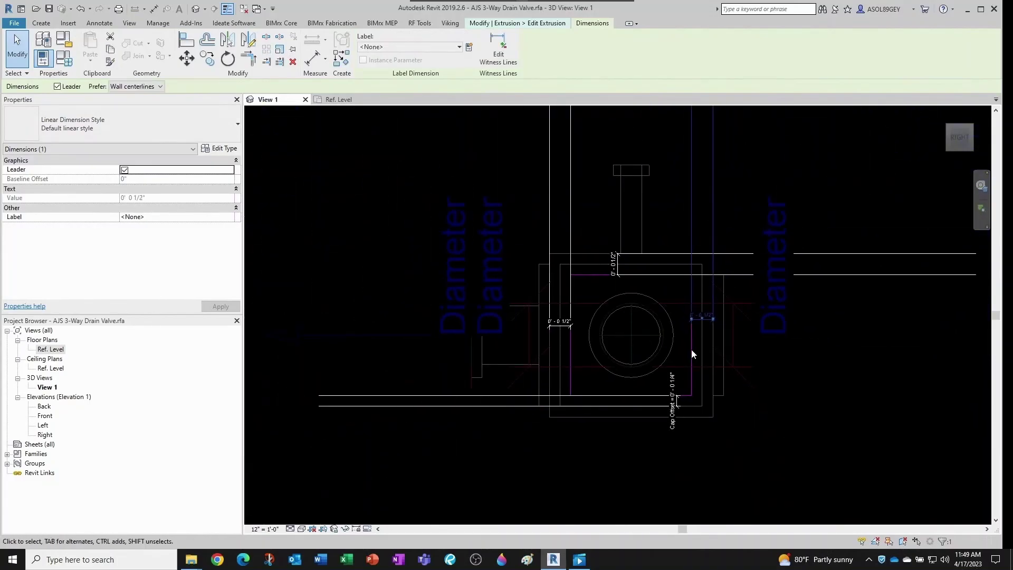
pyautogui.press('Escape')
pyautogui.scroll(5, 681, 402)
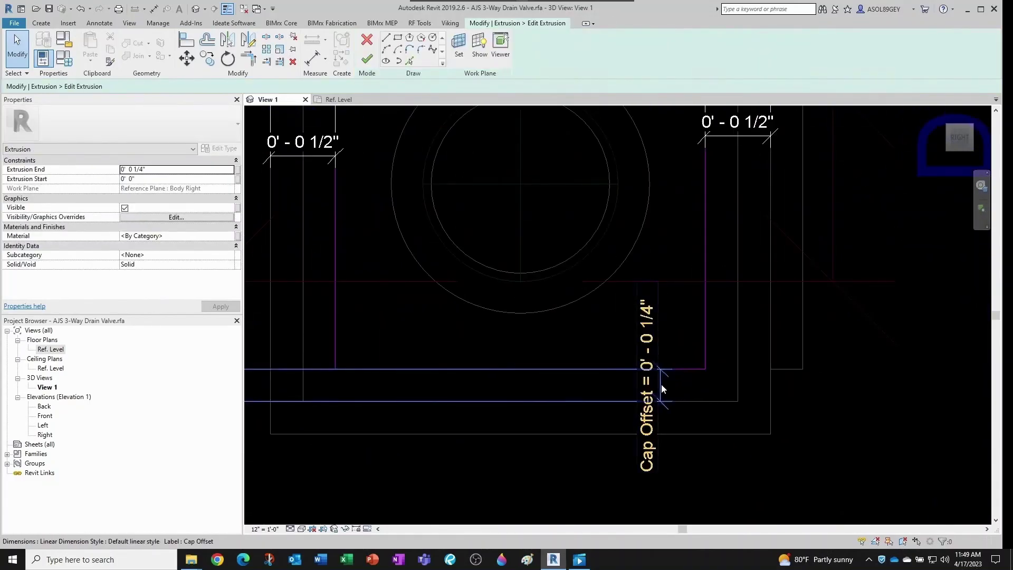
# Select the four offset dimensions and label them Cap Offset.
pyautogui.click(664, 388)
pyautogui.hotkey('ctrl', 'z')
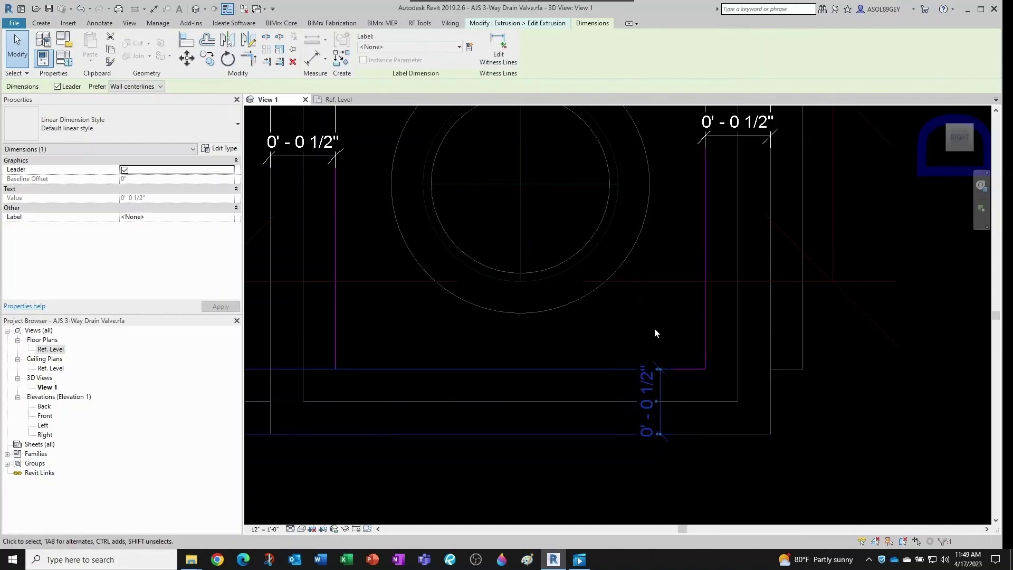
pyautogui.scroll(-3, 654, 330)
pyautogui.keyDown('ctrl'); pyautogui.click(499, 258); pyautogui.keyUp('ctrl')
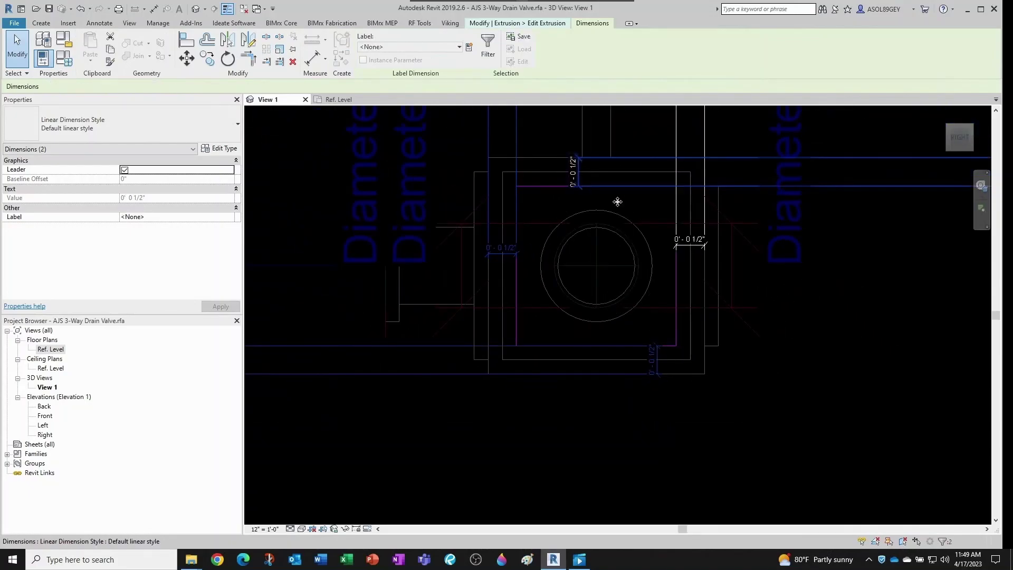
pyautogui.keyDown('ctrl'); pyautogui.click(687, 242); pyautogui.keyUp('ctrl')
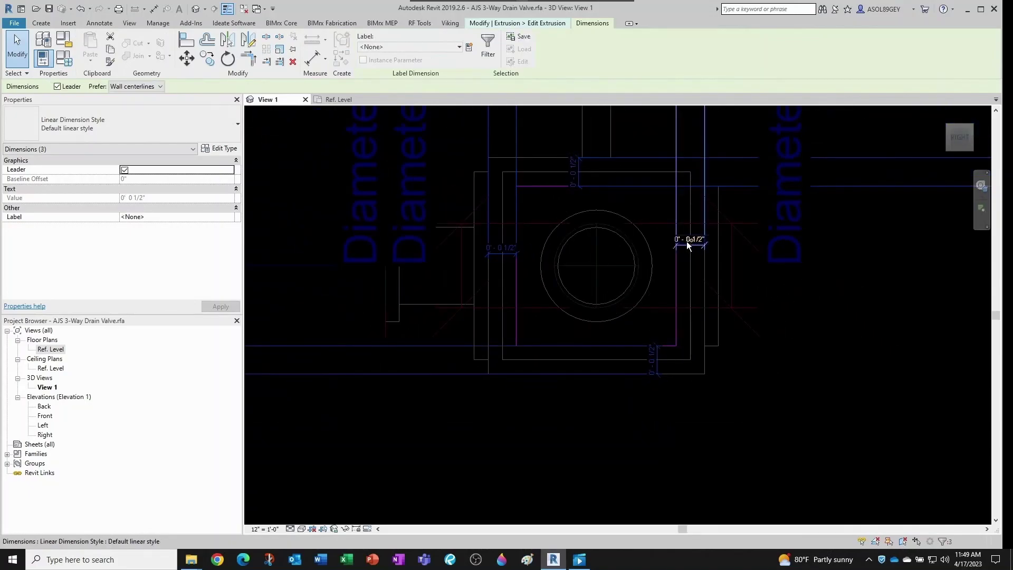
pyautogui.click(433, 47)
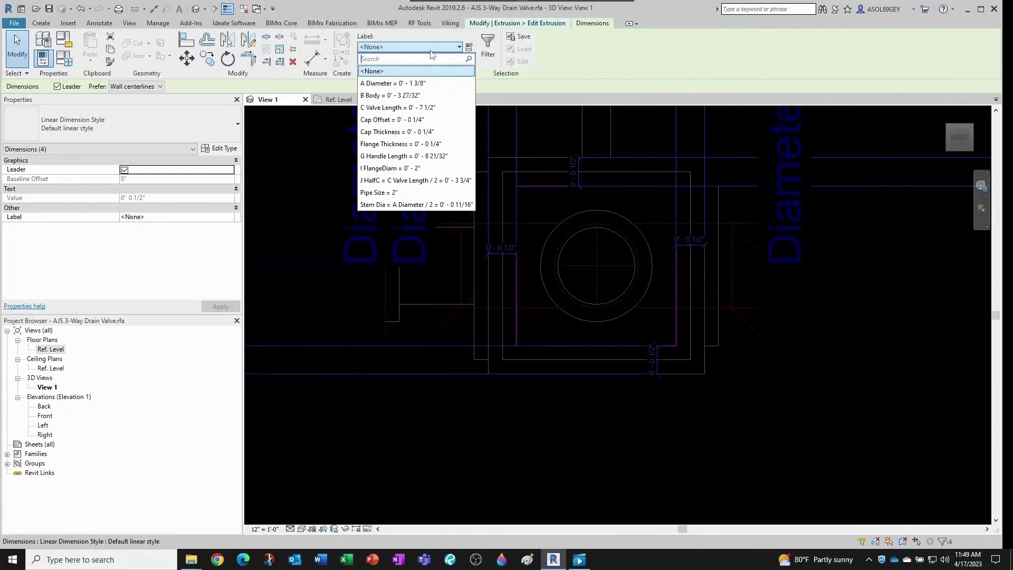
pyautogui.click(385, 120)
pyautogui.click(568, 227)
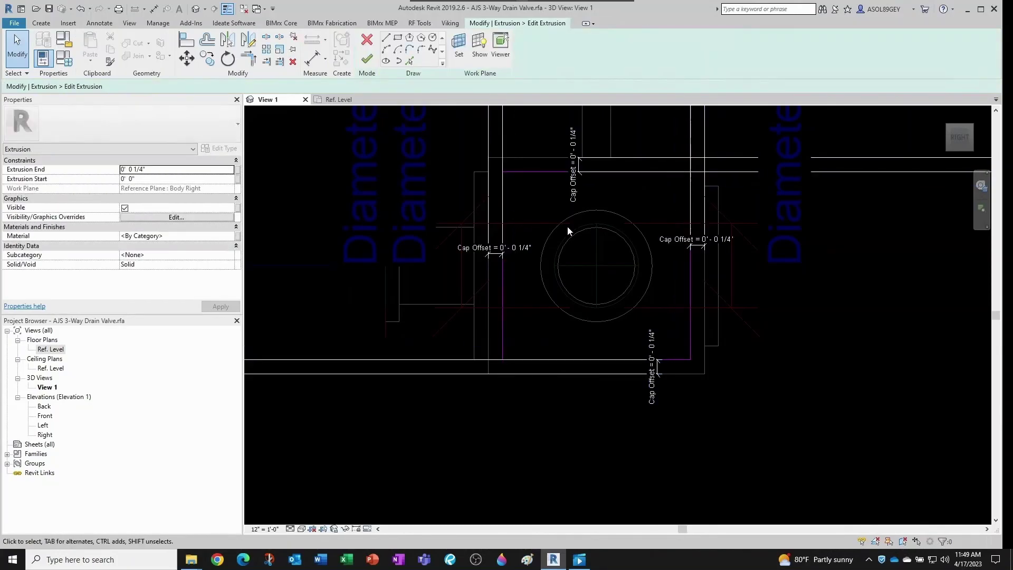
# Finish the side plate sketch and orbit the valve to an angled view.
pyautogui.click(368, 66)
pyautogui.scroll(-2, 561, 254)
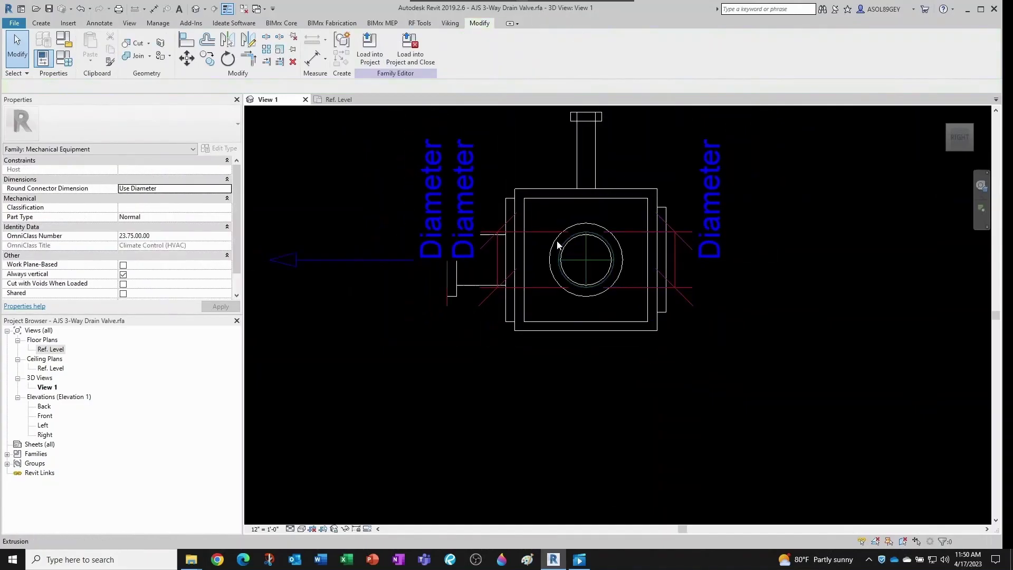
pyautogui.keyDown('shift'); pyautogui.moveTo(558, 244); pyautogui.dragTo(484, 283, button='middle'); pyautogui.keyUp('shift')
pyautogui.click(507, 180)
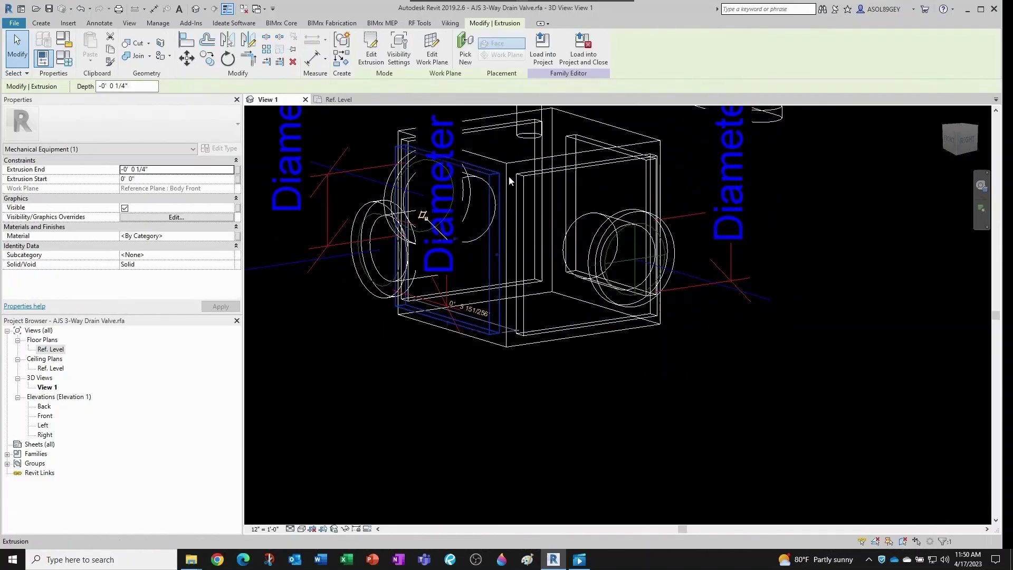
pyautogui.click(509, 181)
pyautogui.keyDown('shift'); pyautogui.moveTo(509, 181); pyautogui.dragTo(492, 252, button='middle'); pyautogui.keyUp('shift')
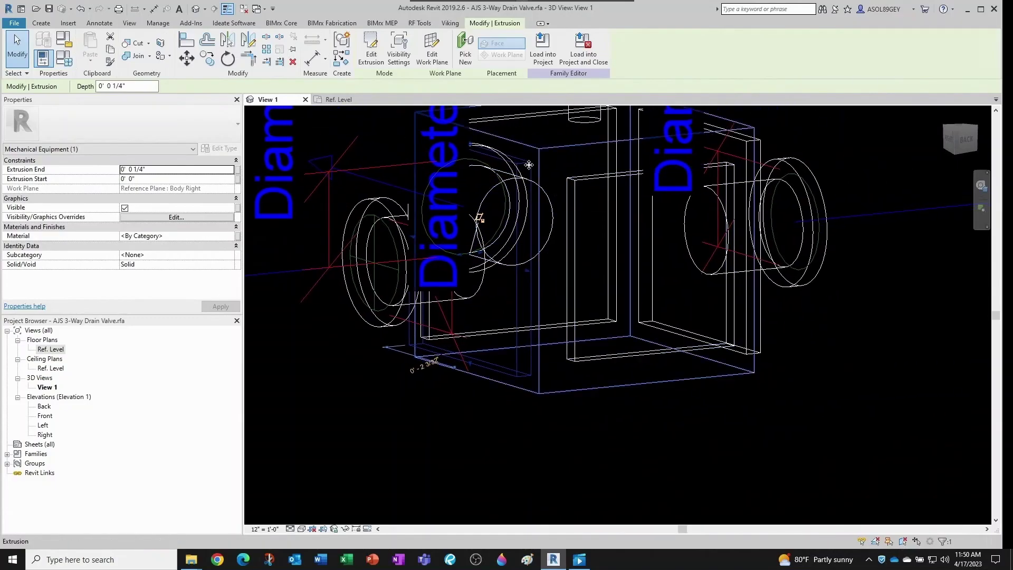
# Select the back plate extrusion and bring up its context actions.
pyautogui.scroll(-1, 578, 186)
pyautogui.press('Escape')
pyautogui.click(582, 181)
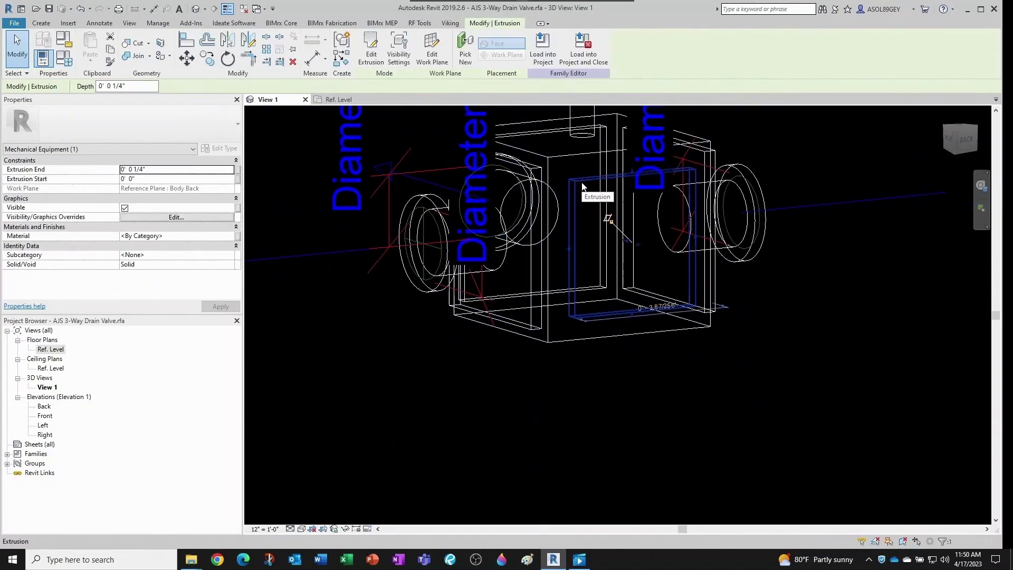
pyautogui.rightClick(582, 181)
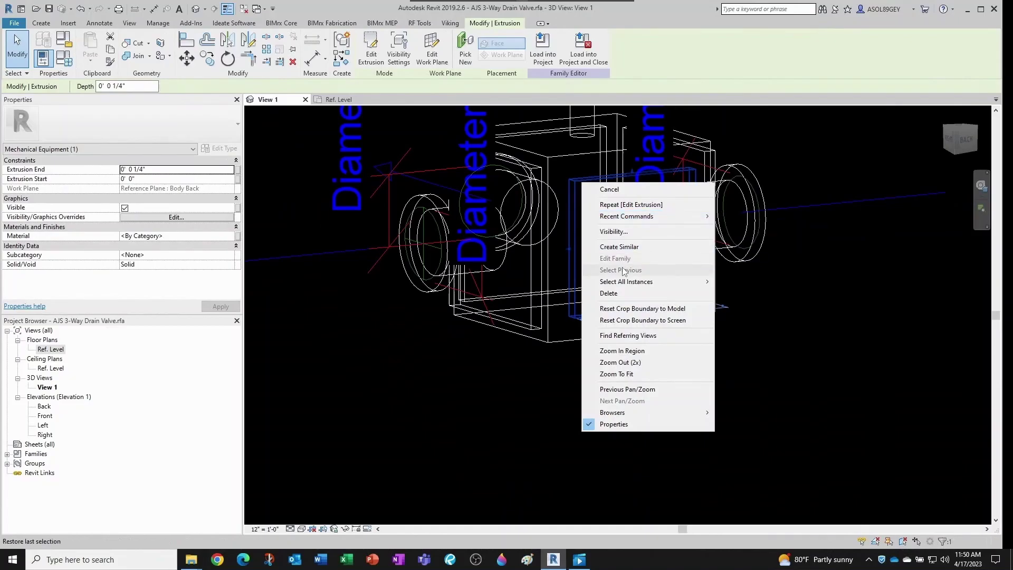
pyautogui.press('Escape')
# Enter the back plate sketch and view it straight from the Back.
pyautogui.doubleClick(561, 201)
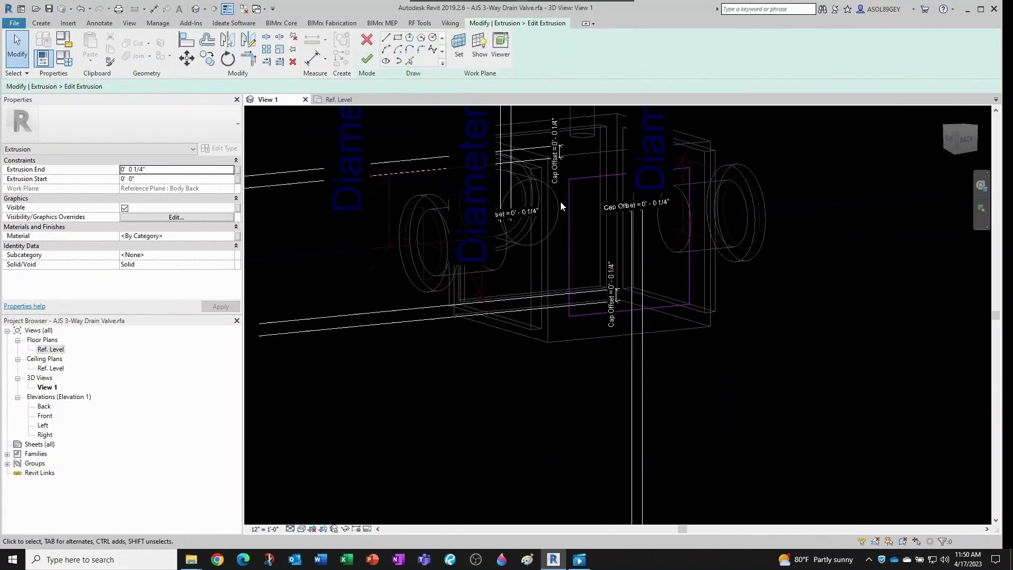
pyautogui.click(961, 138)
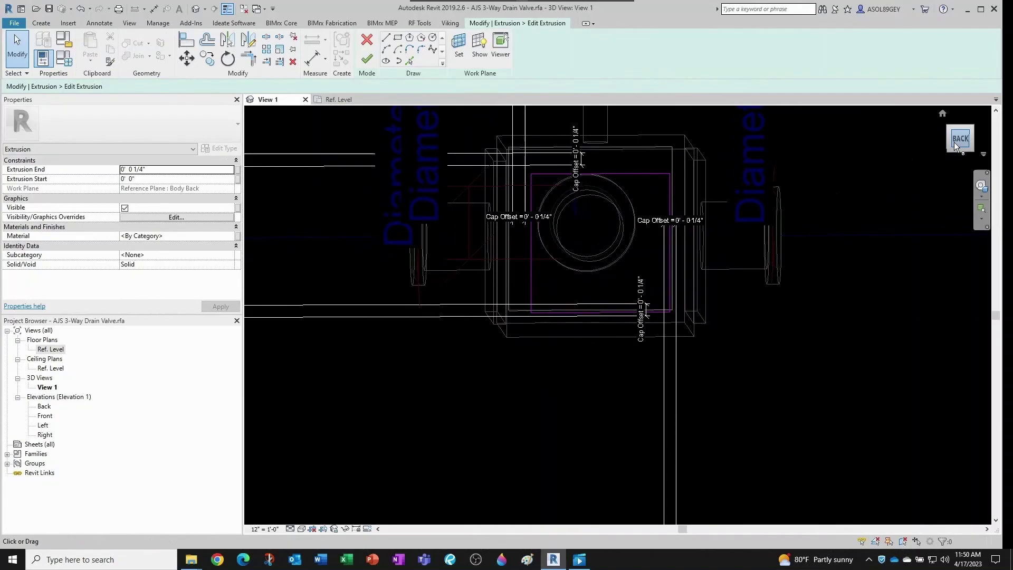
pyautogui.scroll(4, 692, 253)
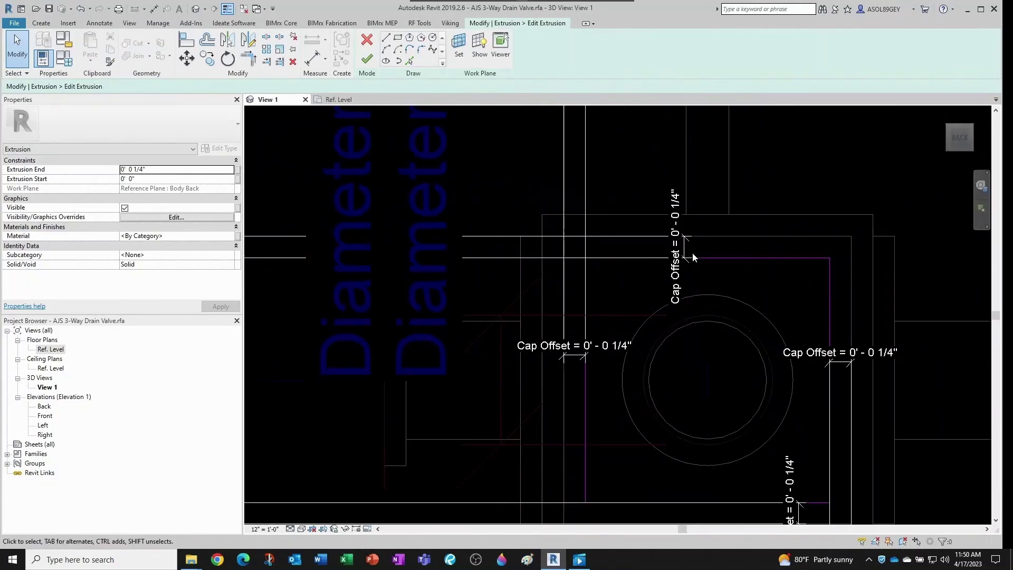
pyautogui.scroll(3, 693, 252)
pyautogui.click(608, 260)
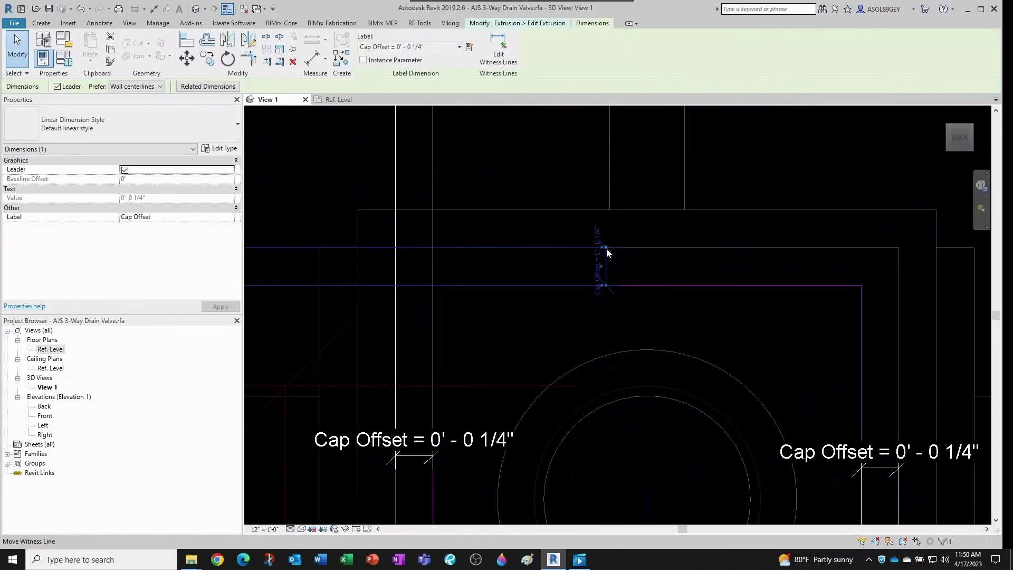
pyautogui.scroll(-3, 609, 211)
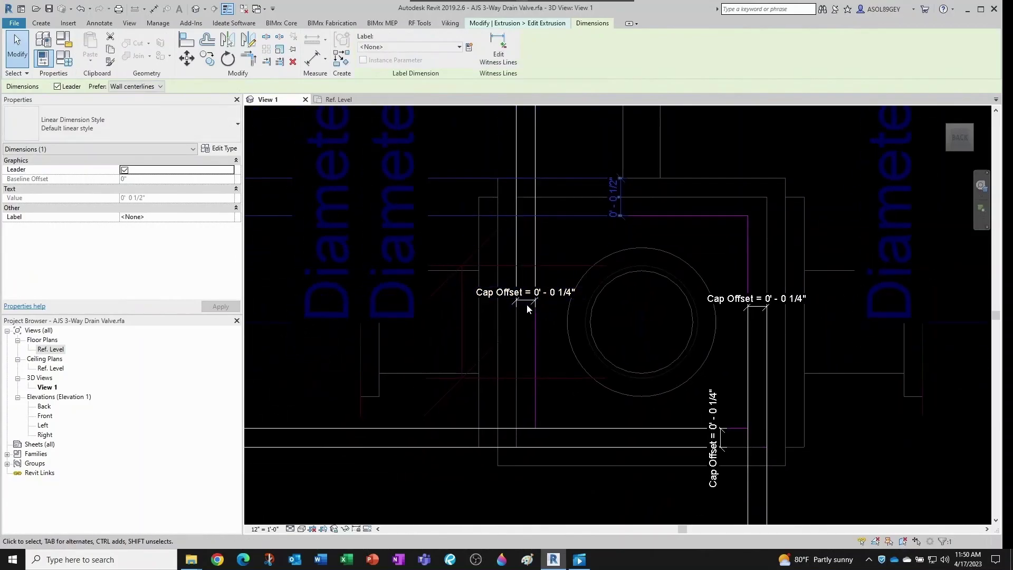
pyautogui.scroll(4, 520, 303)
# Check the profile dimensions, finding the Cap Offset and unlabelled 1/2" ones.
pyautogui.click(508, 291)
pyautogui.moveTo(493, 290); pyautogui.dragTo(439, 289)
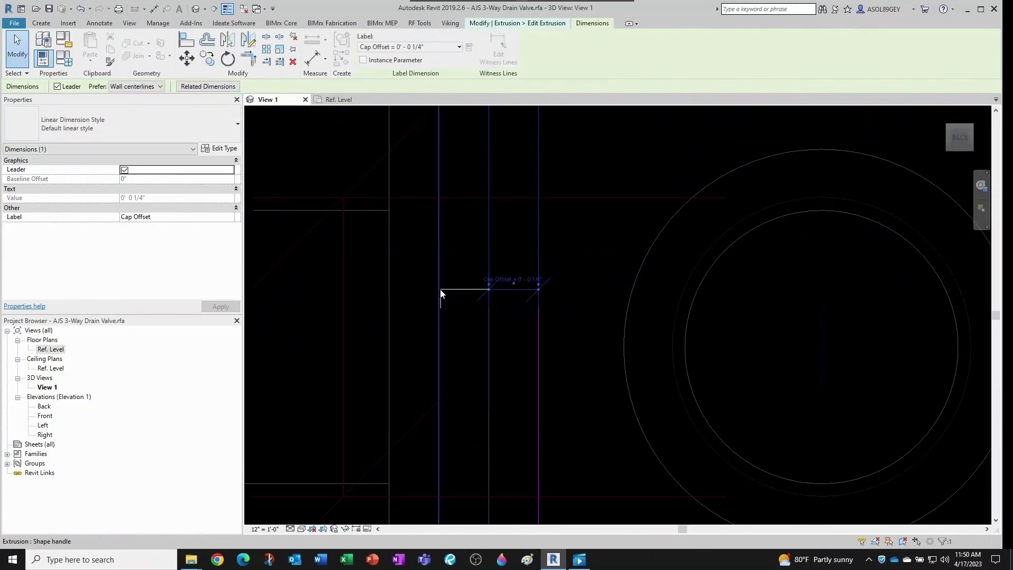
pyautogui.scroll(-3, 484, 268)
pyautogui.scroll(6, 646, 338)
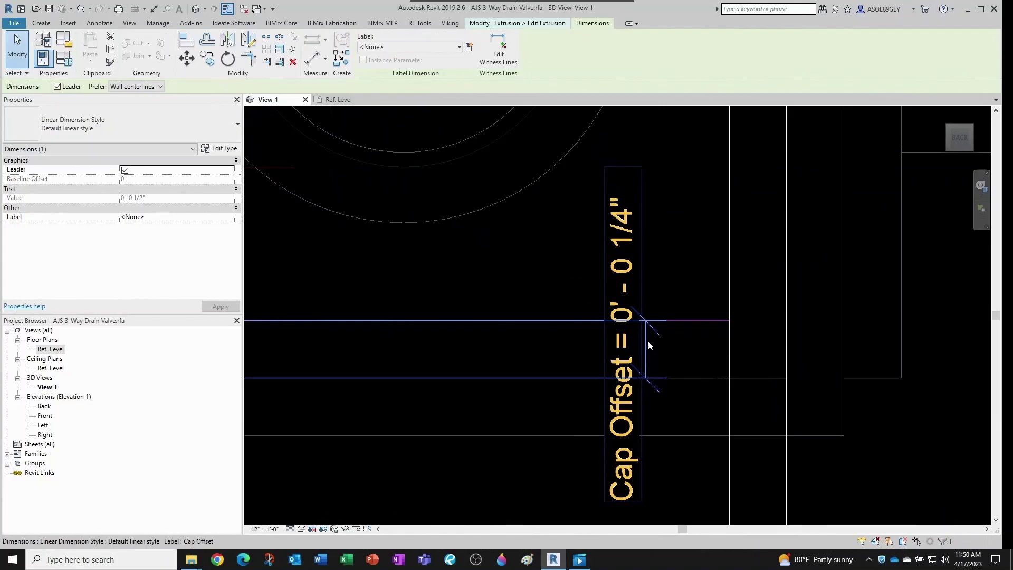
pyautogui.click(647, 340)
pyautogui.click(642, 435)
pyautogui.scroll(-2, 664, 366)
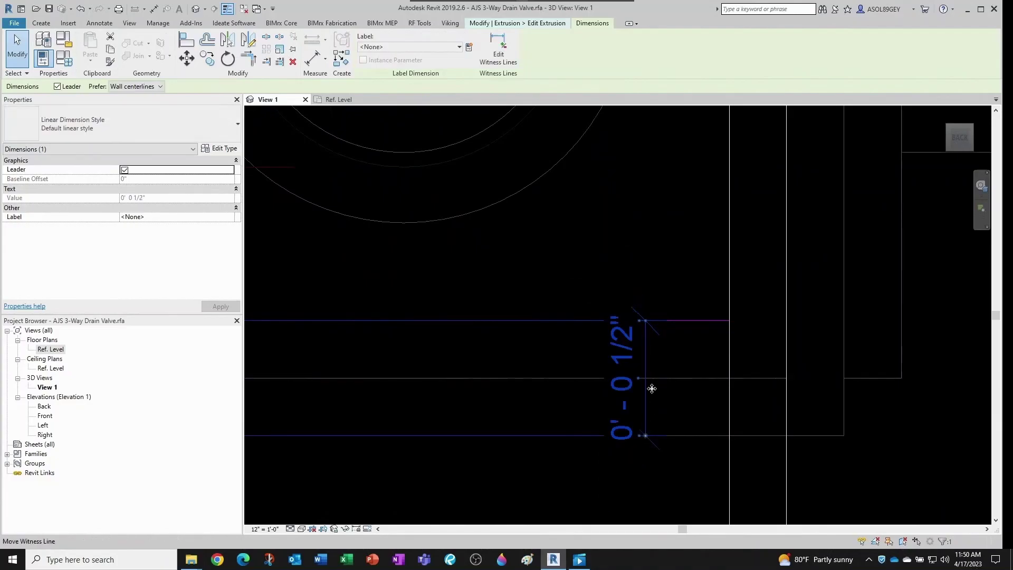
pyautogui.scroll(4, 670, 330)
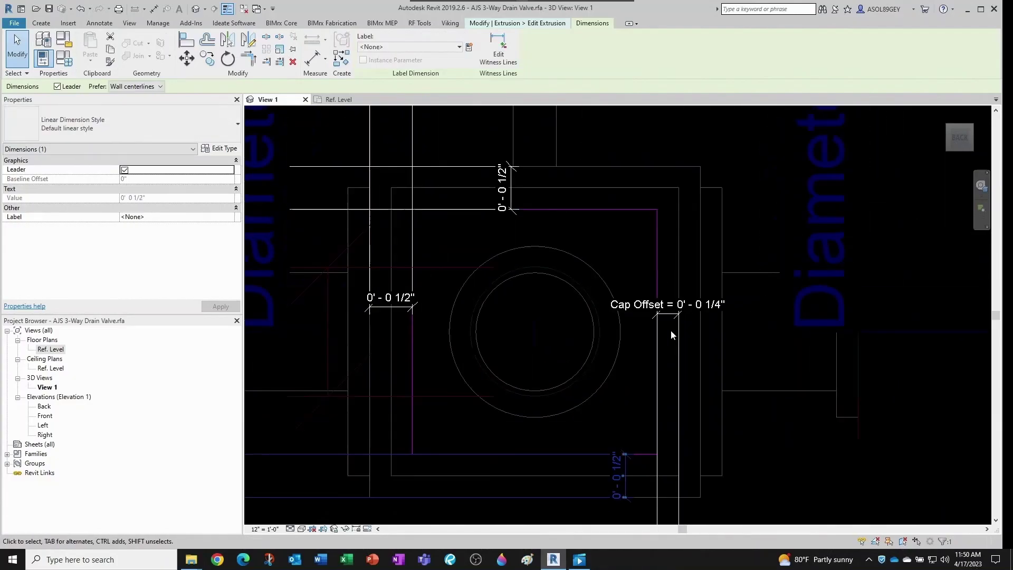
pyautogui.click(666, 303)
pyautogui.click(724, 303)
pyautogui.scroll(-4, 694, 330)
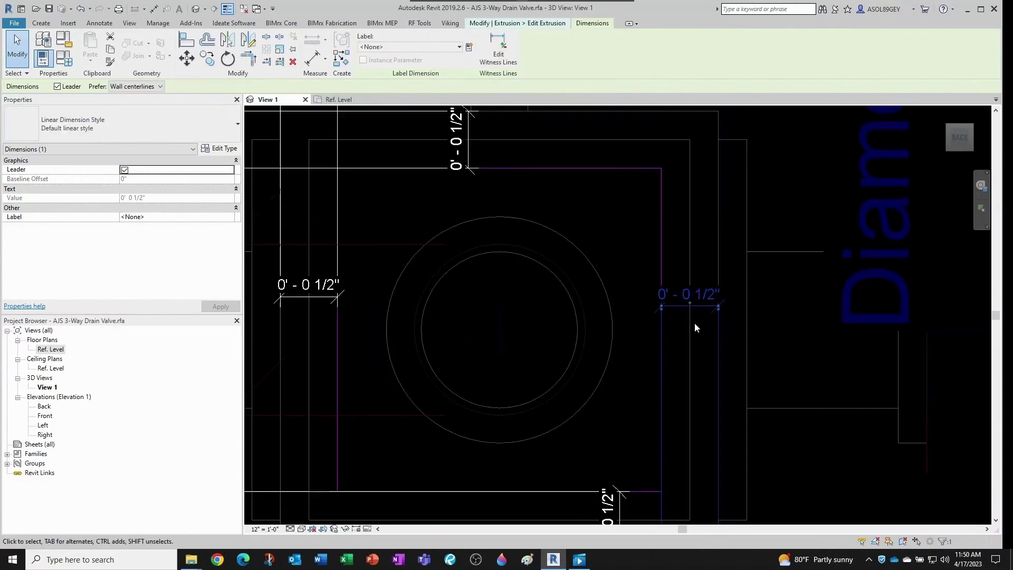
# Select the top, left, bottom and right dimensions and label all four Cap Offset.
pyautogui.keyDown('ctrl'); pyautogui.click(618, 256); pyautogui.keyUp('ctrl')
pyautogui.keyDown('ctrl'); pyautogui.click(568, 312); pyautogui.keyUp('ctrl')
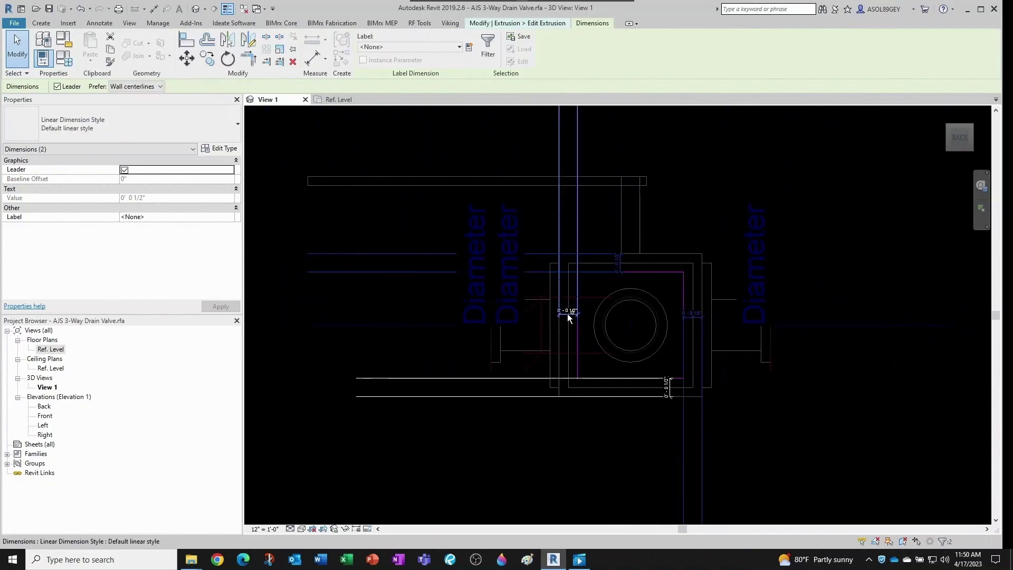
pyautogui.keyDown('ctrl'); pyautogui.click(664, 397); pyautogui.keyUp('ctrl')
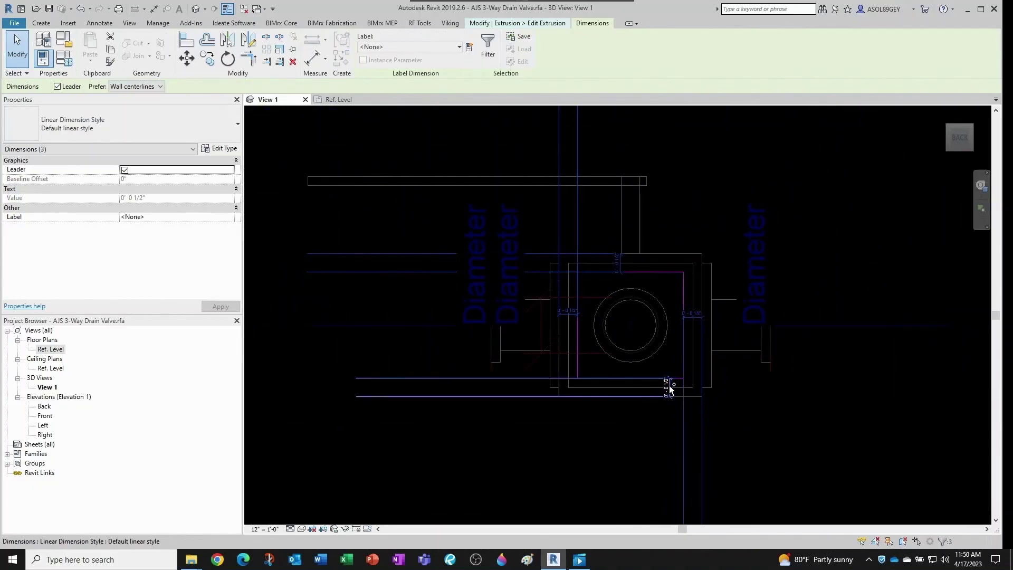
pyautogui.click(445, 48)
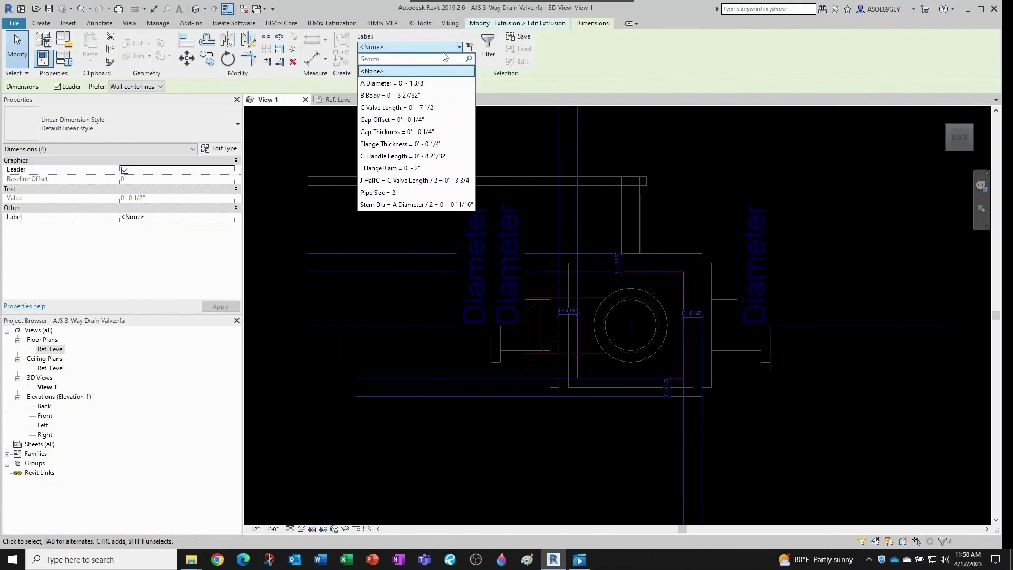
pyautogui.click(396, 120)
pyautogui.press('Escape')
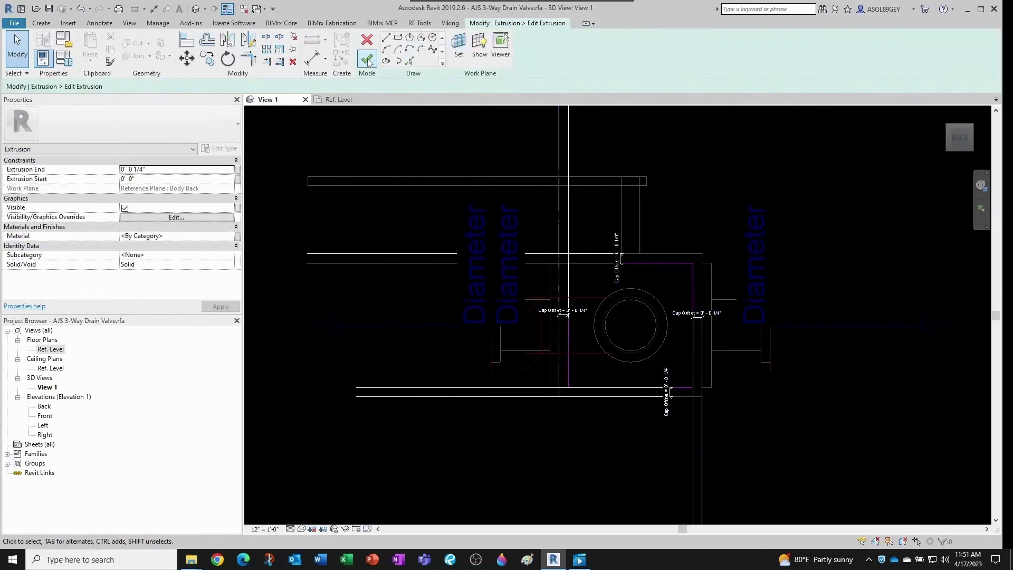
# Exit the back plate sketch, orbit to an isometric angle and switch the visual style to Shaded.
pyautogui.click(369, 48)
pyautogui.press('Escape')
pyautogui.keyDown('shift'); pyautogui.moveTo(584, 293); pyautogui.dragTo(652, 353, button='middle'); pyautogui.keyUp('shift')
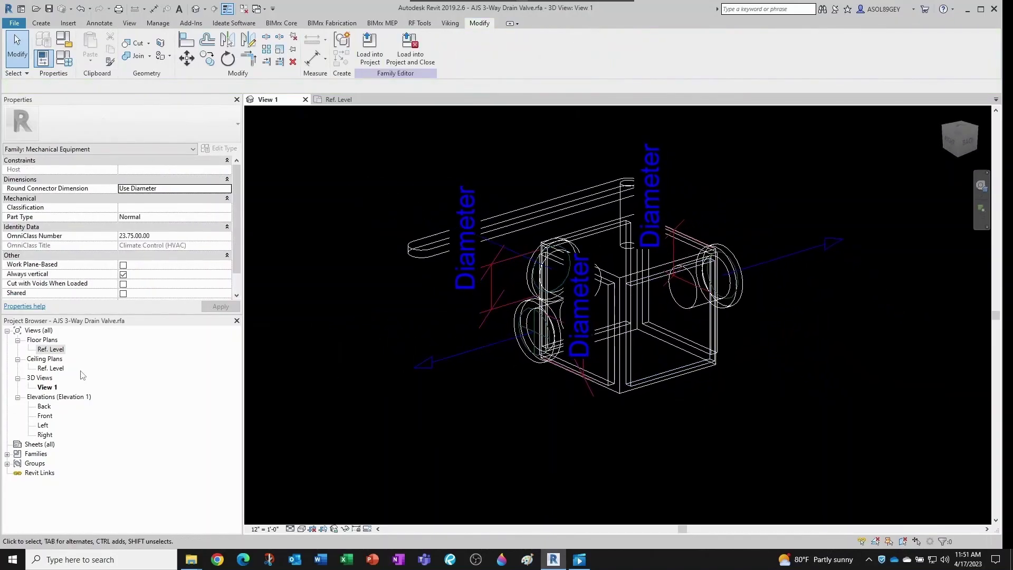
pyautogui.click(300, 528)
pyautogui.click(317, 486)
pyautogui.moveTo(533, 360)
pyautogui.keyDown('shift'); pyautogui.mouseDown(button='middle')
pyautogui.moveTo(718, 391)
pyautogui.moveTo(796, 369)
pyautogui.moveTo(522, 367)
pyautogui.moveTo(607, 369)
pyautogui.moveTo(438, 382)
pyautogui.moveTo(469, 389)
pyautogui.mouseUp(button='middle'); pyautogui.keyUp('shift')
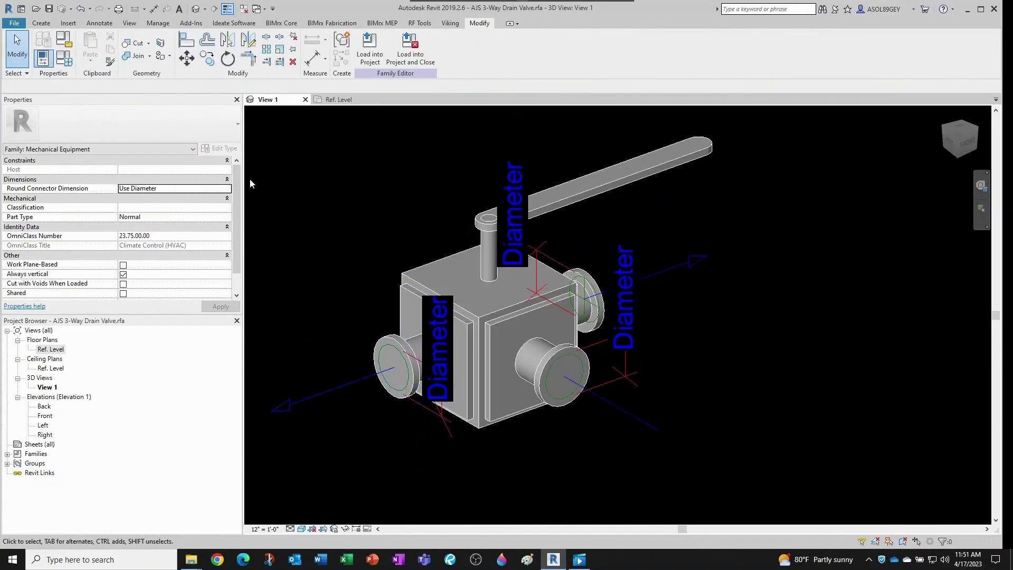
pyautogui.scroll(-1, 657, 317)
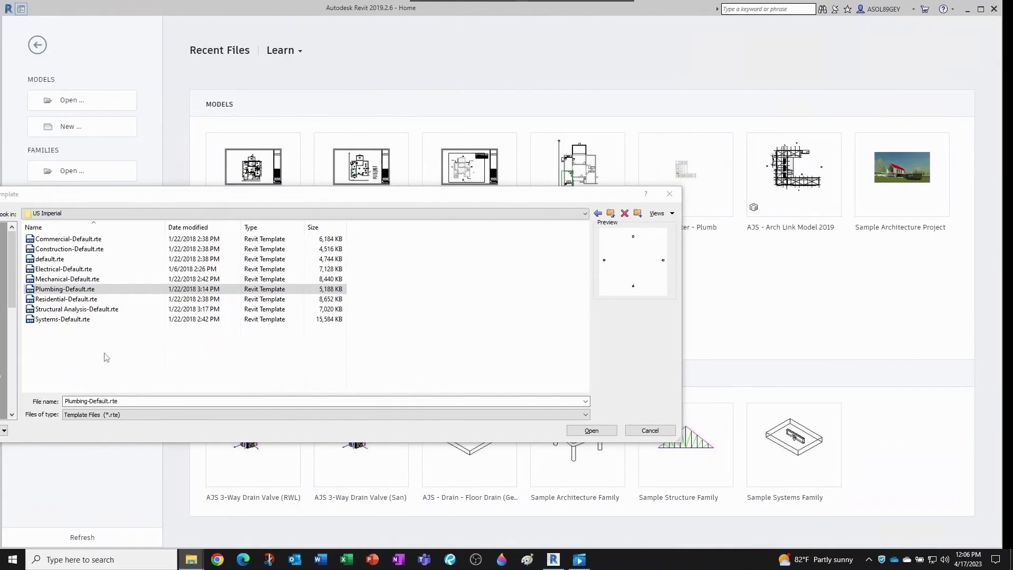
# Pick Plumbing-Default.rte in the template dialog and confirm to create Project5.
pyautogui.press('Down')
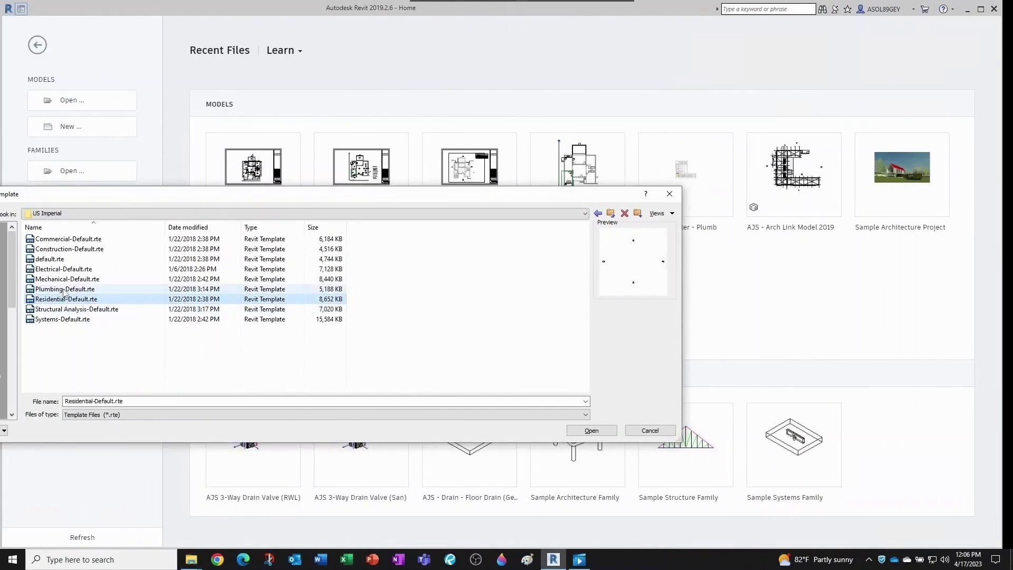
pyautogui.press('Up')
pyautogui.click(575, 431)
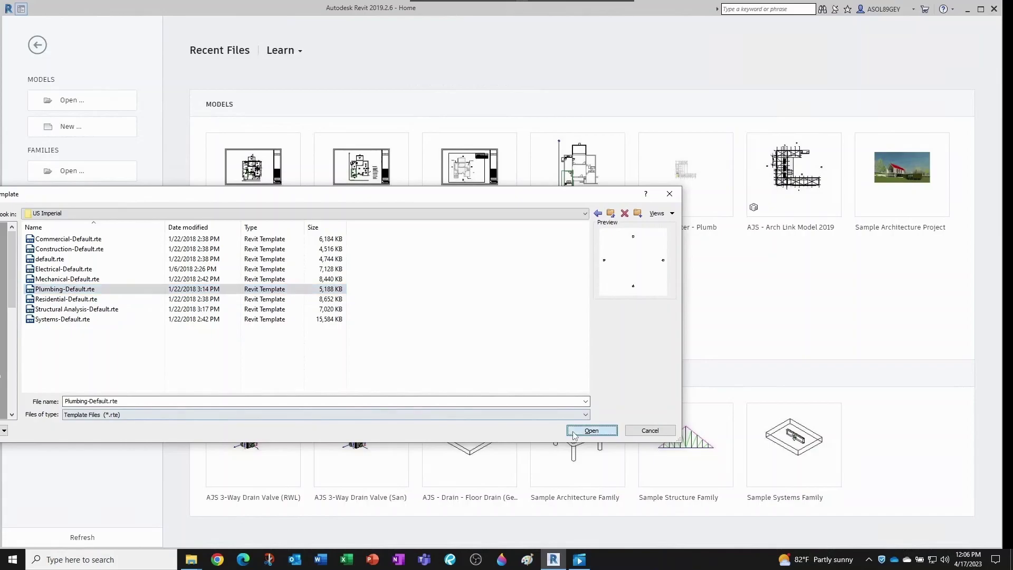
pyautogui.click(379, 291)
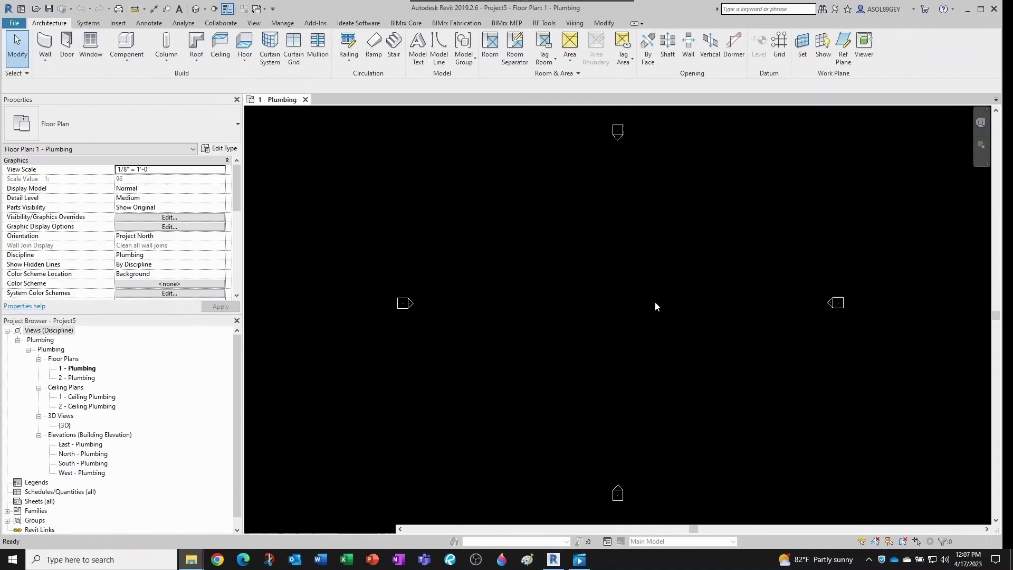
# Place one AJS 3-Way Drain Valve (San) in the 1 - Plumbing floor plan with CM.
pyautogui.press('c')
pyautogui.press('m')
pyautogui.scroll(2, 603, 258)
pyautogui.scroll(4, 594, 262)
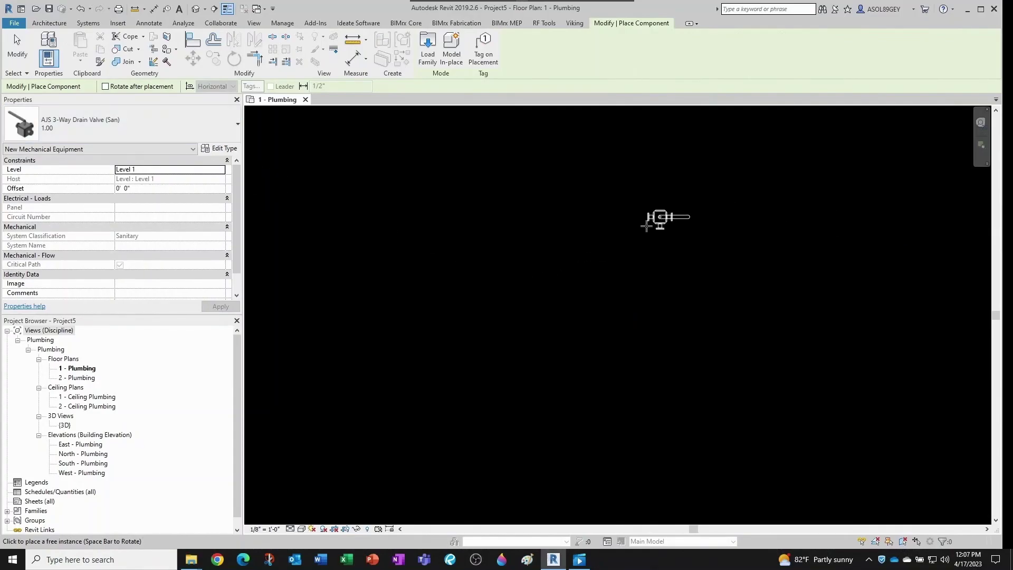
pyautogui.click(622, 289)
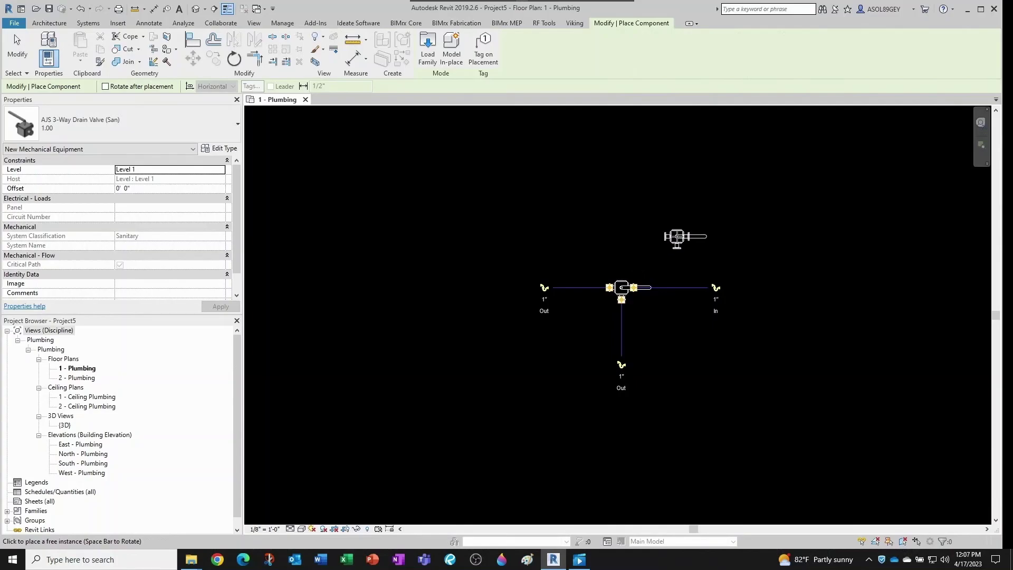
pyautogui.press('Escape')
pyautogui.press('Escape')
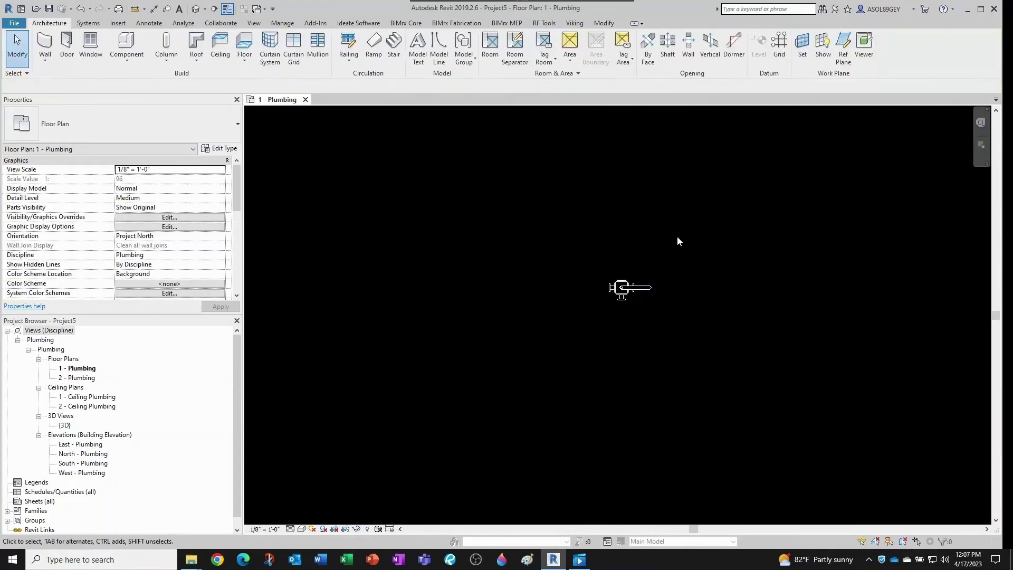
# Select the placed valve and check its available sizes, keeping type 1.00.
pyautogui.click(623, 288)
pyautogui.click(166, 134)
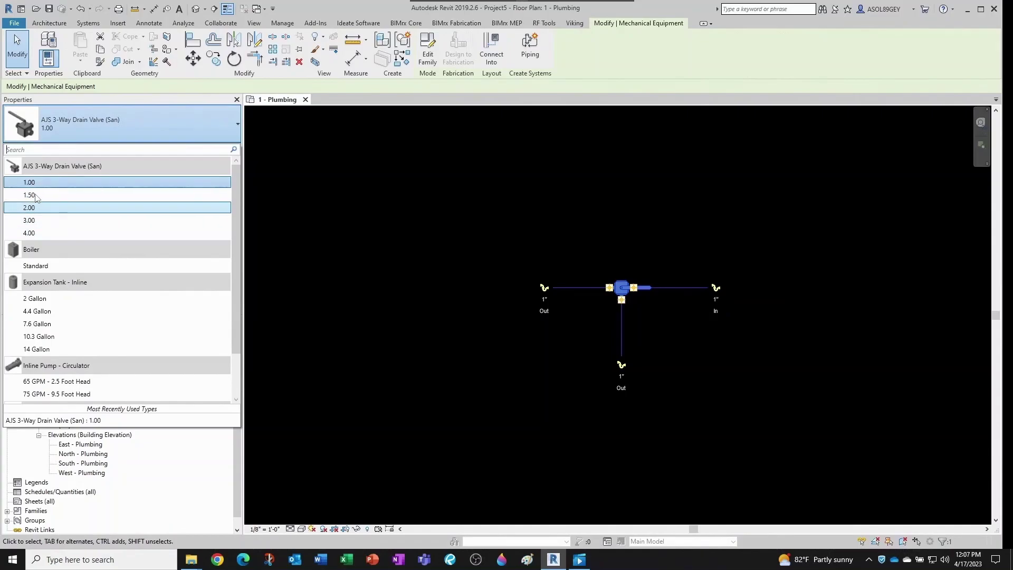
pyautogui.click(619, 248)
pyautogui.scroll(4, 644, 302)
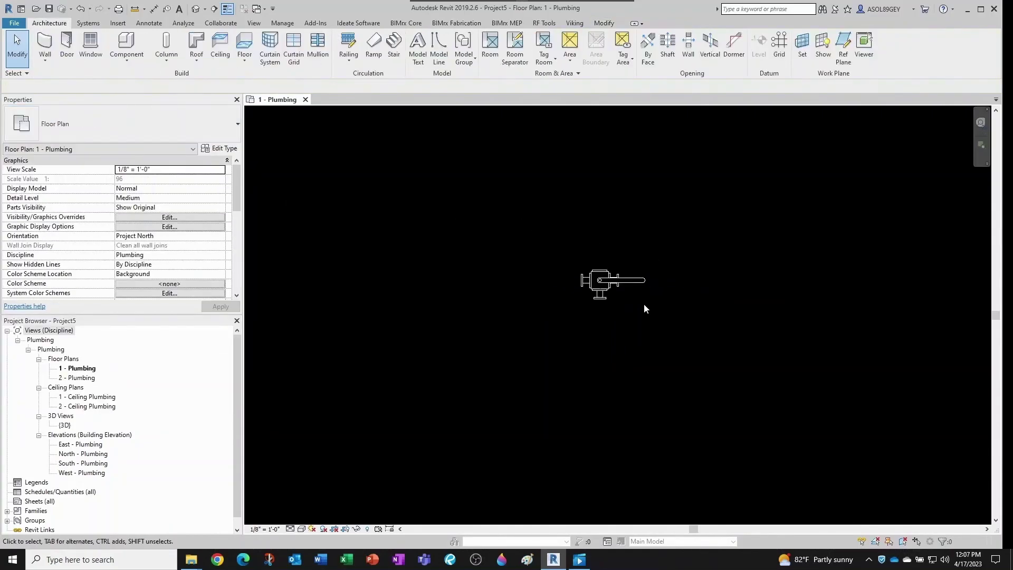
pyautogui.rightClick(591, 287)
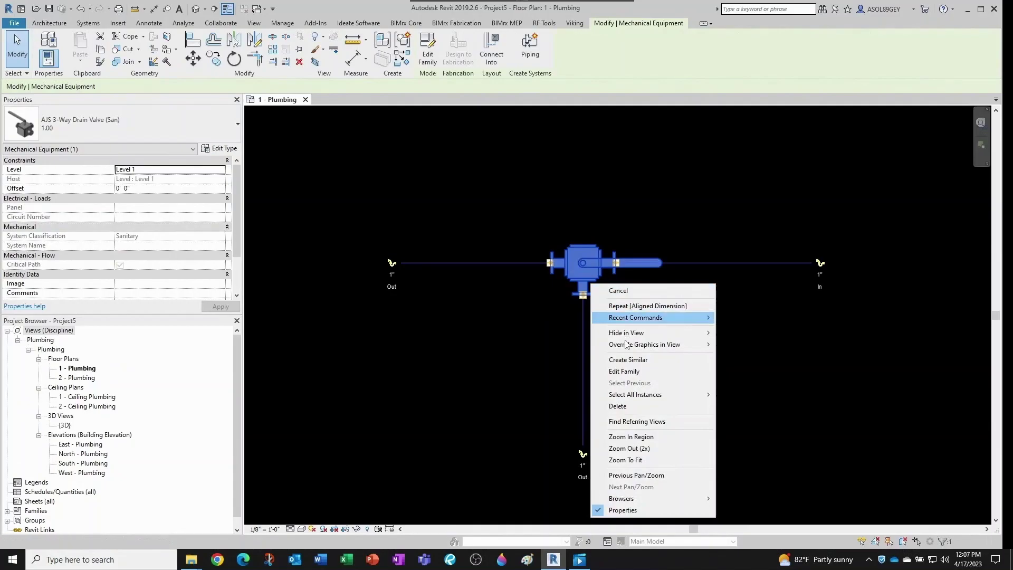
# Edit the placed valve's family and orbit it in 3D View 1.
pyautogui.click(626, 373)
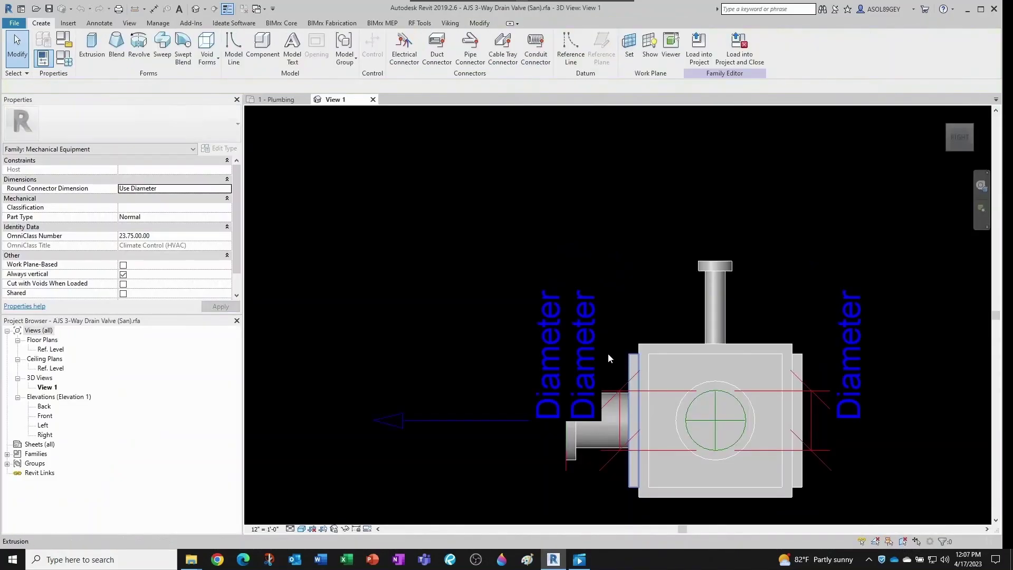
pyautogui.scroll(-3, 608, 353)
pyautogui.keyDown('shift'); pyautogui.moveTo(607, 353); pyautogui.dragTo(505, 308, button='middle'); pyautogui.keyUp('shift')
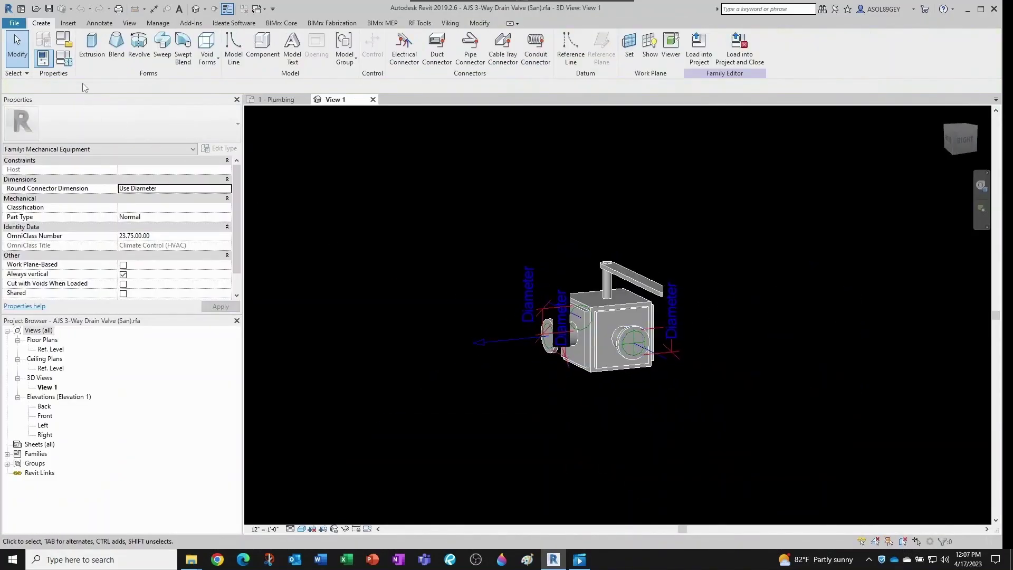
# Review the five defined sizes, 1.00 to 4.00, in Family Types without changes.
pyautogui.click(64, 57)
pyautogui.click(240, 168)
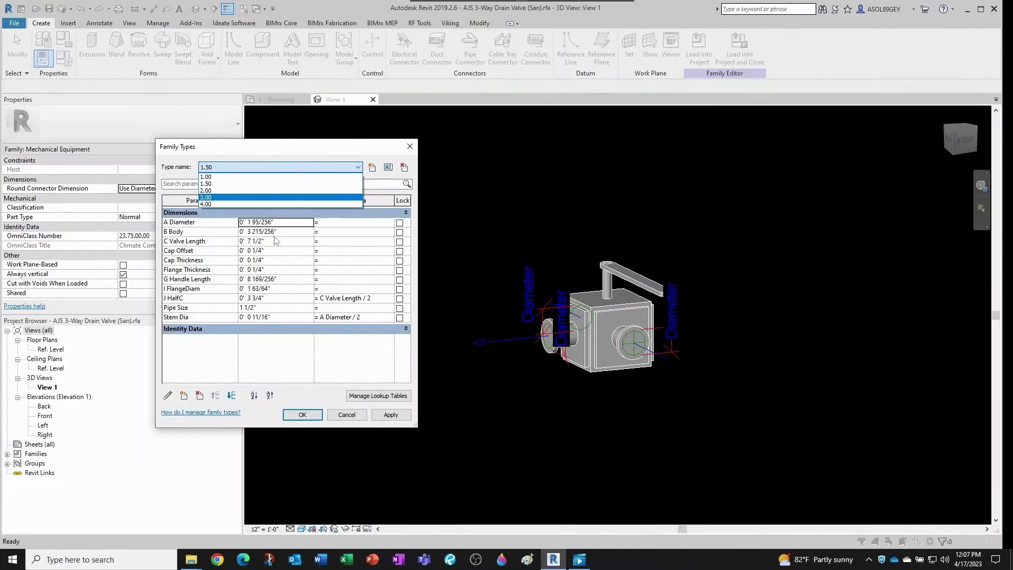
pyautogui.click(241, 305)
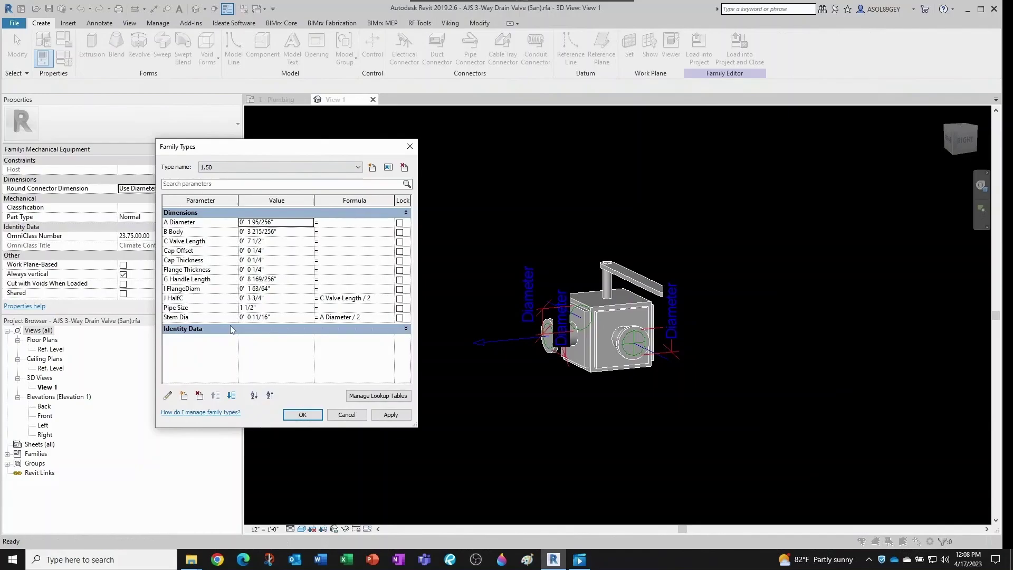
pyautogui.press('Return')
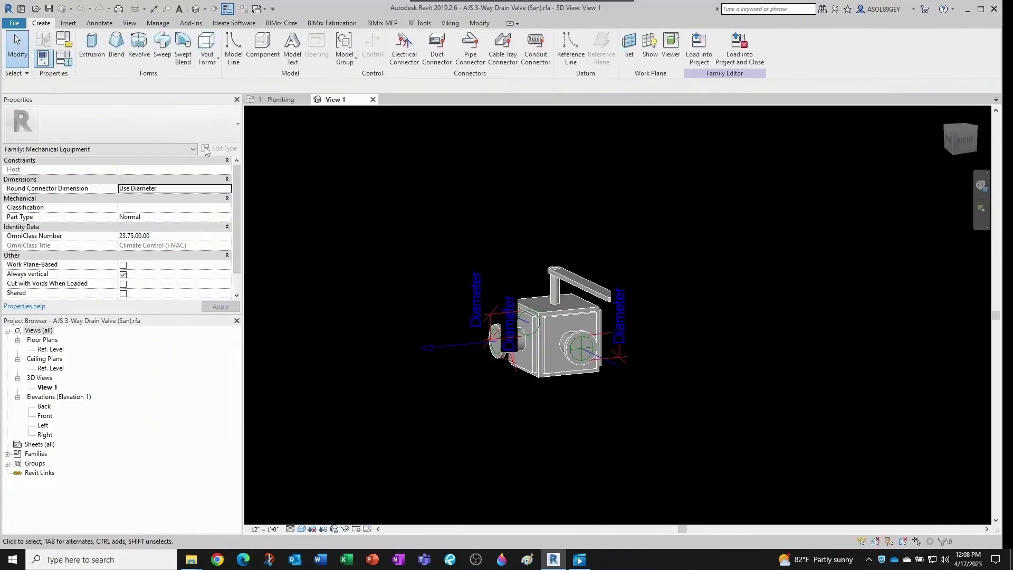
# Export the family types to Downloads as AJS 3-Way Drain Valve (San).txt and close the family.
pyautogui.click(18, 24)
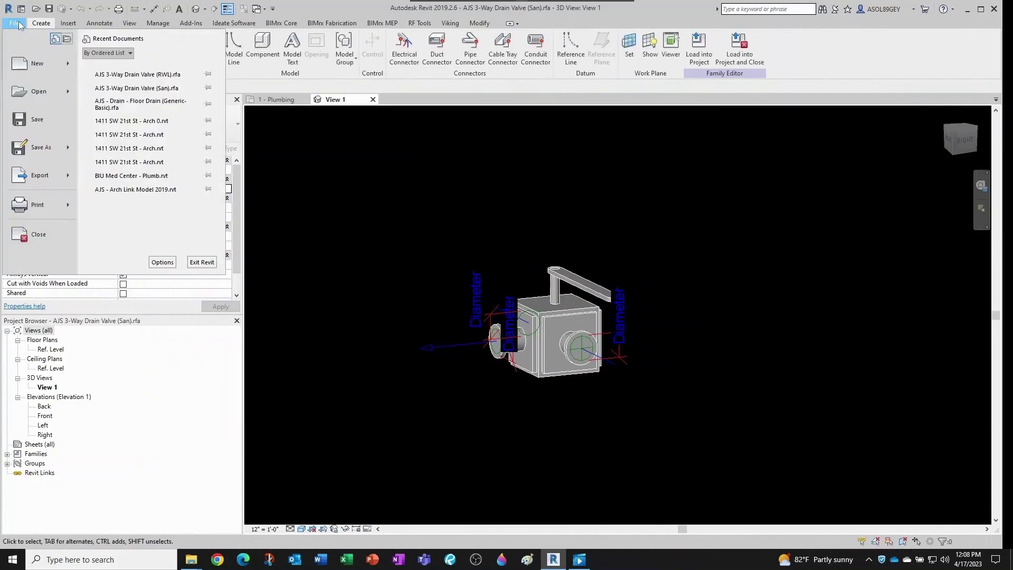
pyautogui.moveTo(38, 180)
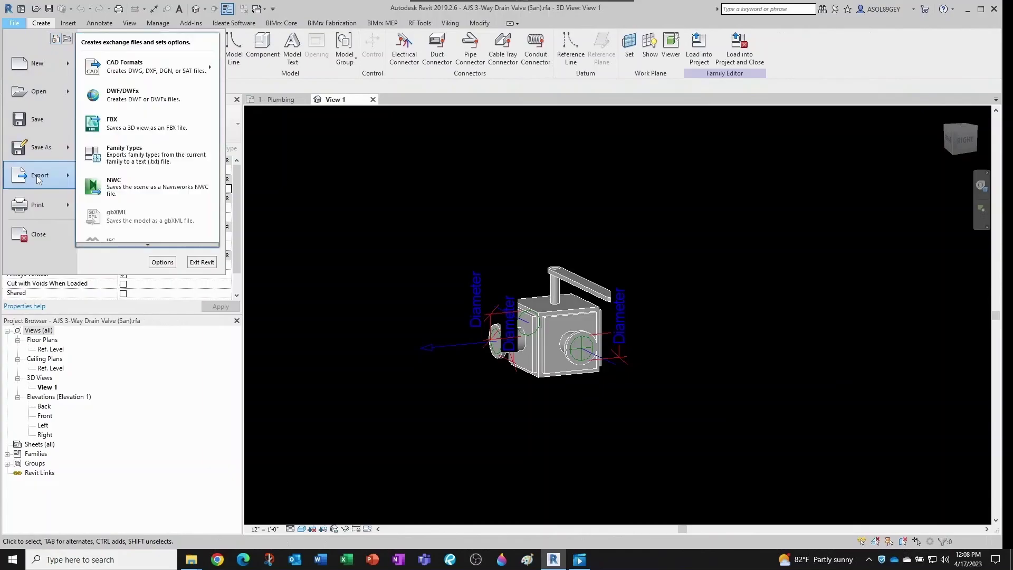
pyautogui.click(126, 157)
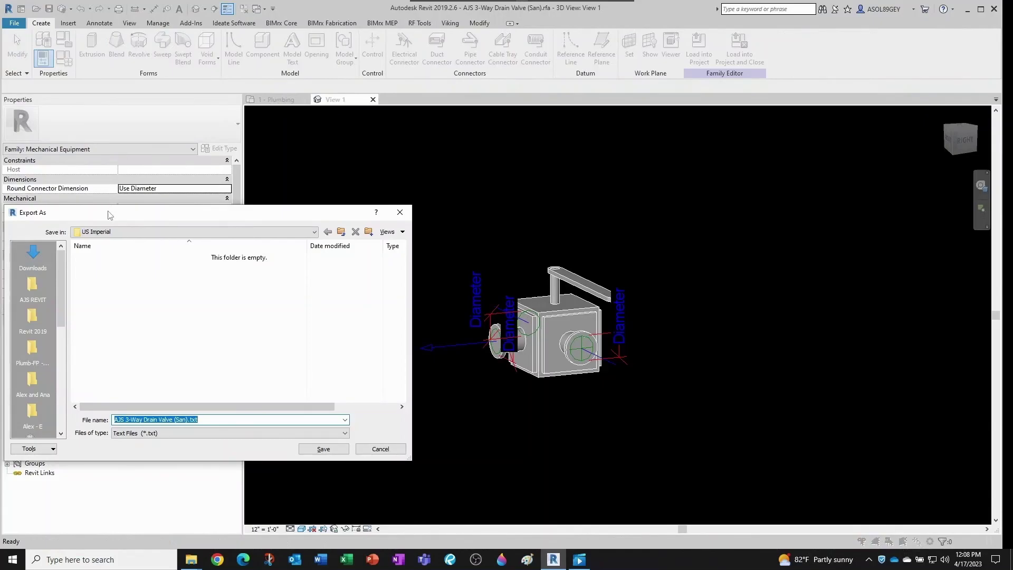
pyautogui.click(38, 263)
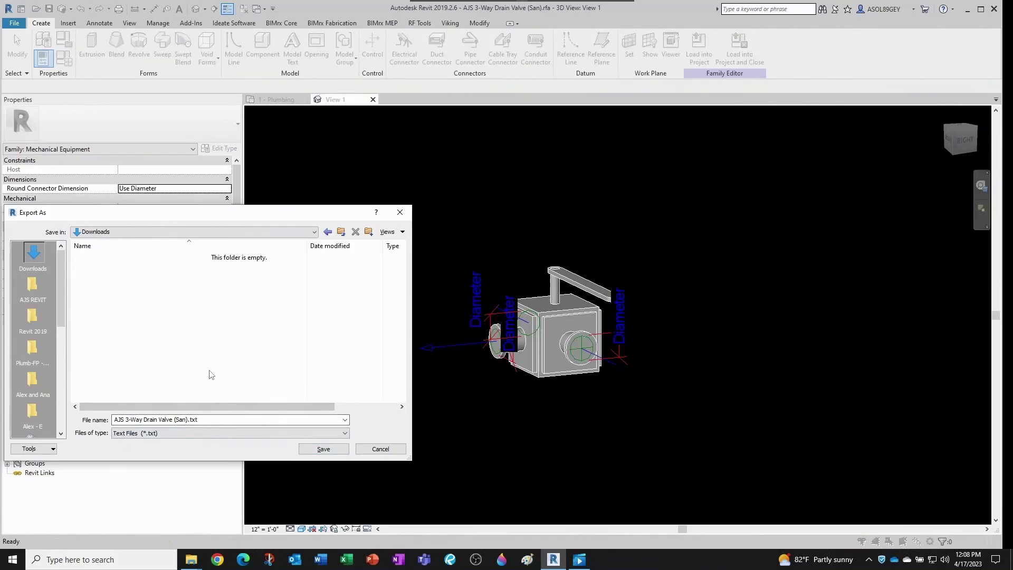
pyautogui.click(324, 448)
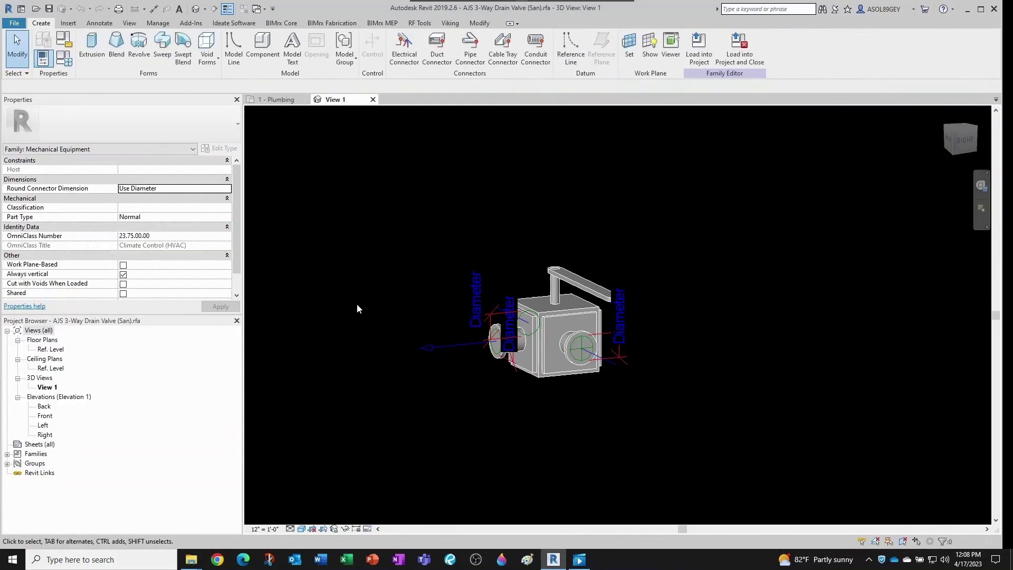
pyautogui.click(372, 99)
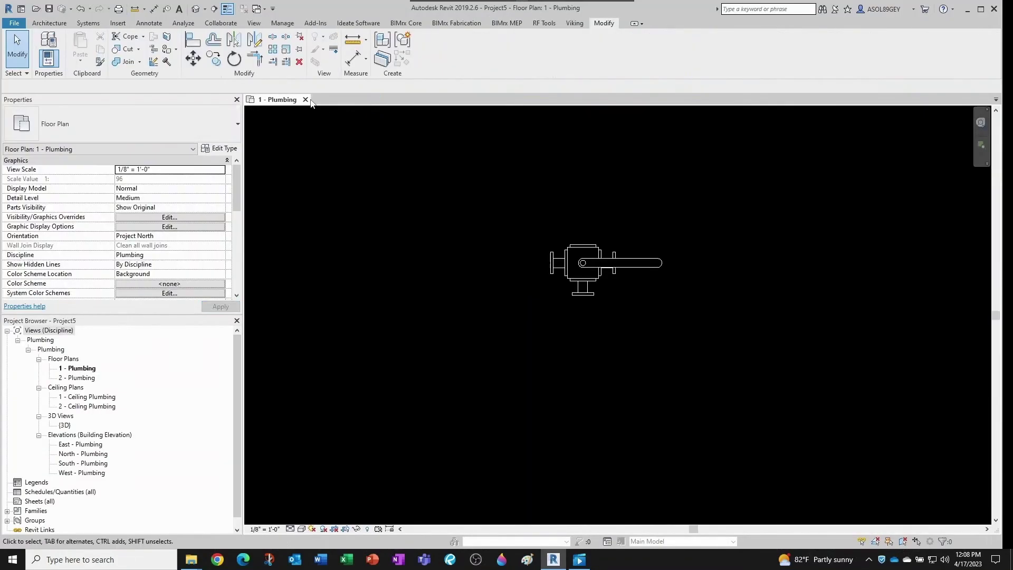
# Close Project5 and open AJS 3-Way Drain Valve (San).txt from Downloads in Notepad.
pyautogui.click(305, 100)
pyautogui.click(525, 280)
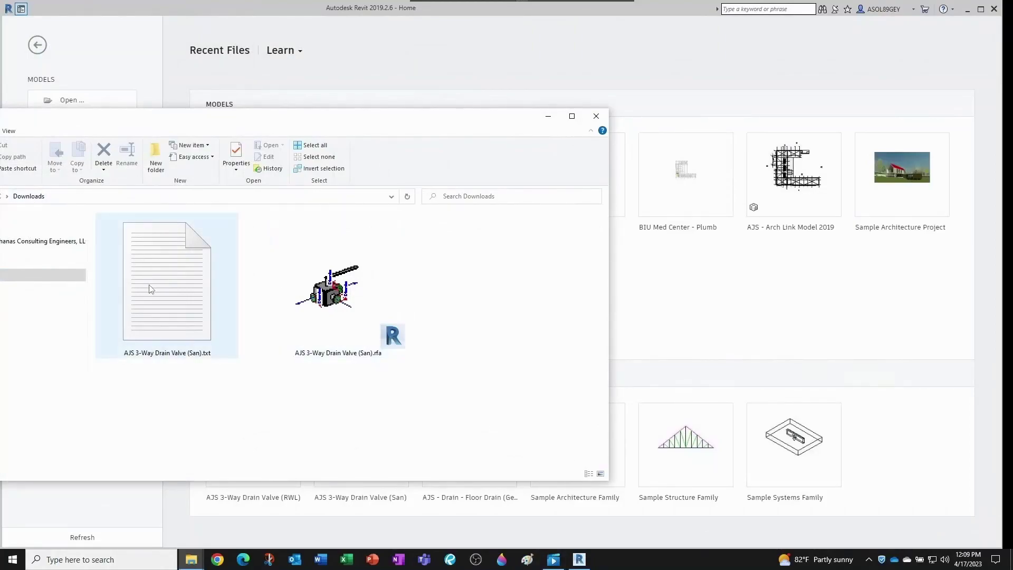
pyautogui.click(155, 310)
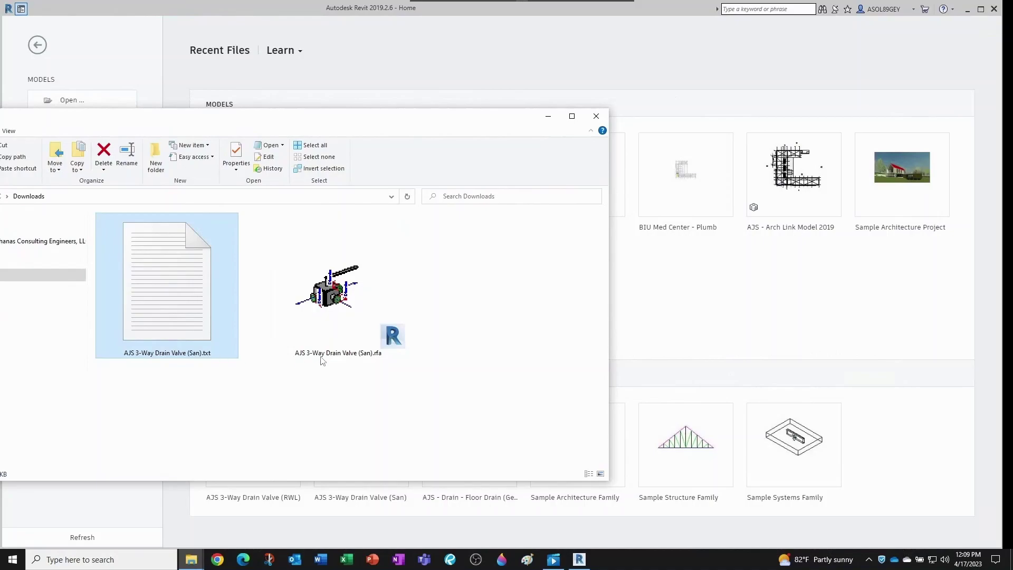
pyautogui.click(323, 333)
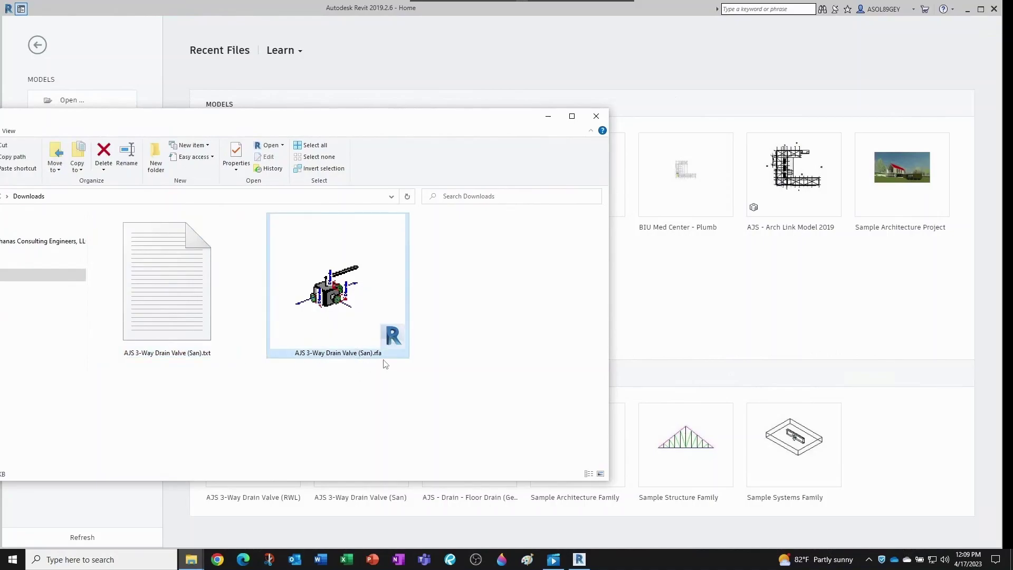
pyautogui.click(259, 403)
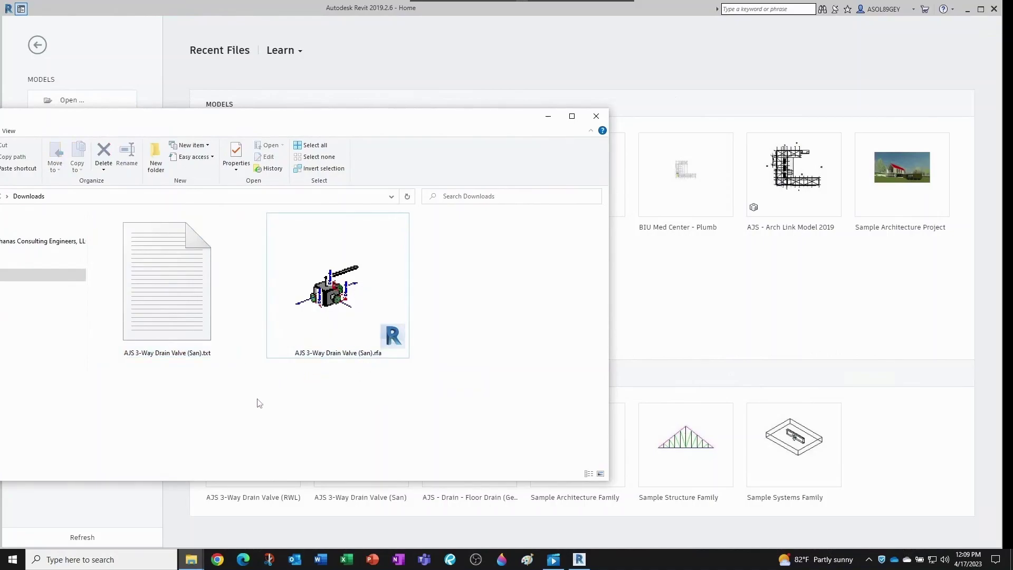
pyautogui.doubleClick(200, 327)
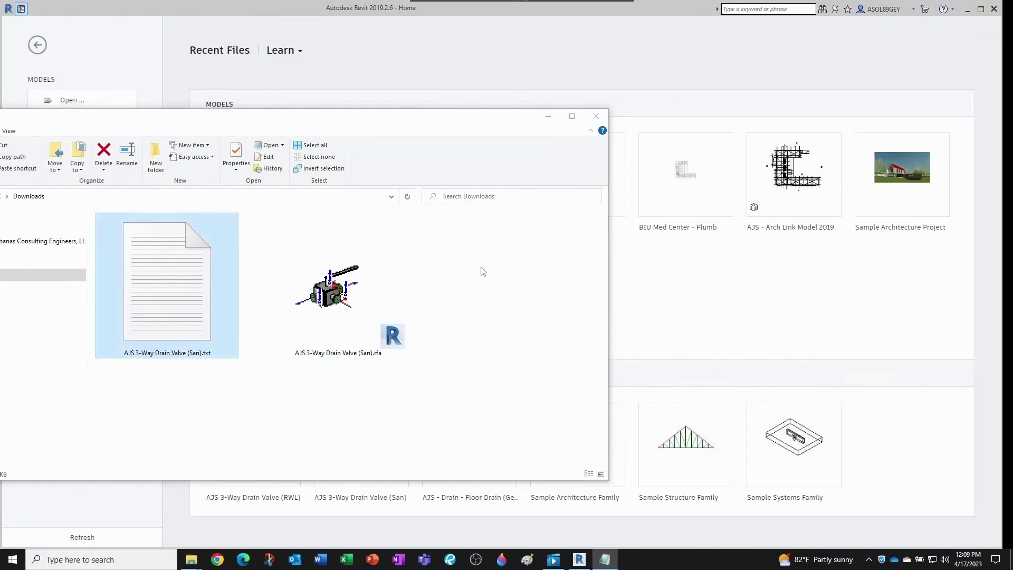
pyautogui.moveTo(717, 263); pyautogui.dragTo(428, 169)
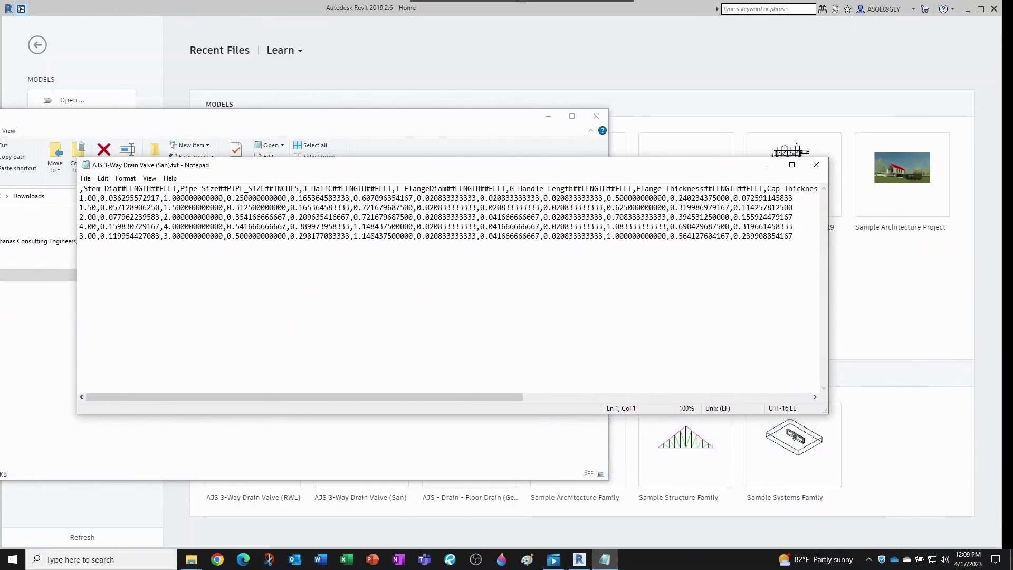
# Highlight the 1.00 and 1.50 size values in the catalog, then close Notepad.
pyautogui.press('Down')
pyautogui.hotkey('shift', 'Right')
pyautogui.hotkey('shift', 'Right')
pyautogui.hotkey('shift', 'Right')
pyautogui.hotkey('shift', 'Right')
pyautogui.press('Down')
pyautogui.press('Home')
pyautogui.hotkey('shift', 'Right')
pyautogui.hotkey('shift', 'Right')
pyautogui.hotkey('shift', 'Right')
pyautogui.hotkey('shift', 'Right')
pyautogui.hotkey('shift', 'Right')
pyautogui.hotkey('alt', 'F4')
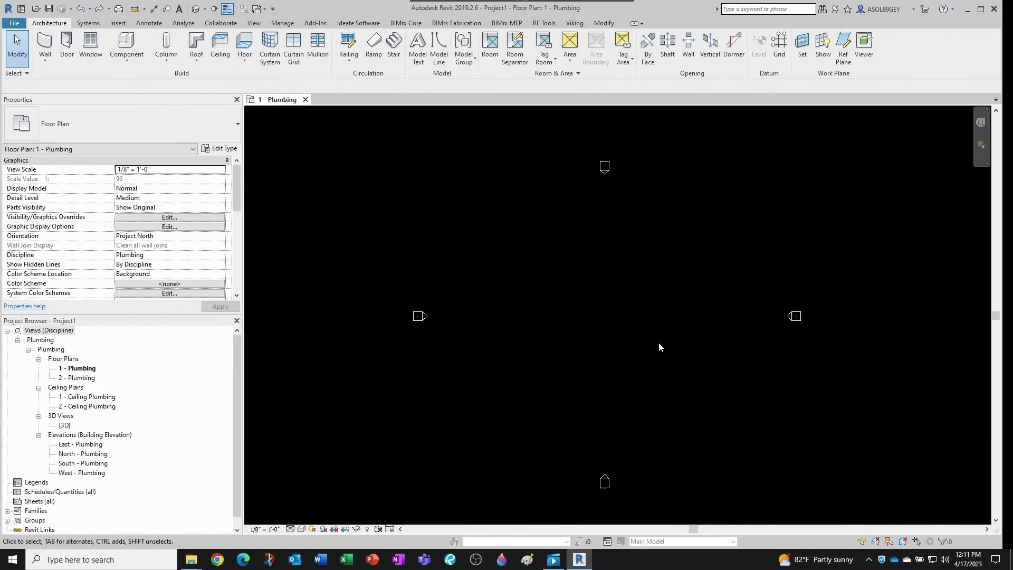
# Load AJS 3-Way Drain Valve (San).rfa from the Downloads folder with Load Family.
pyautogui.click(121, 24)
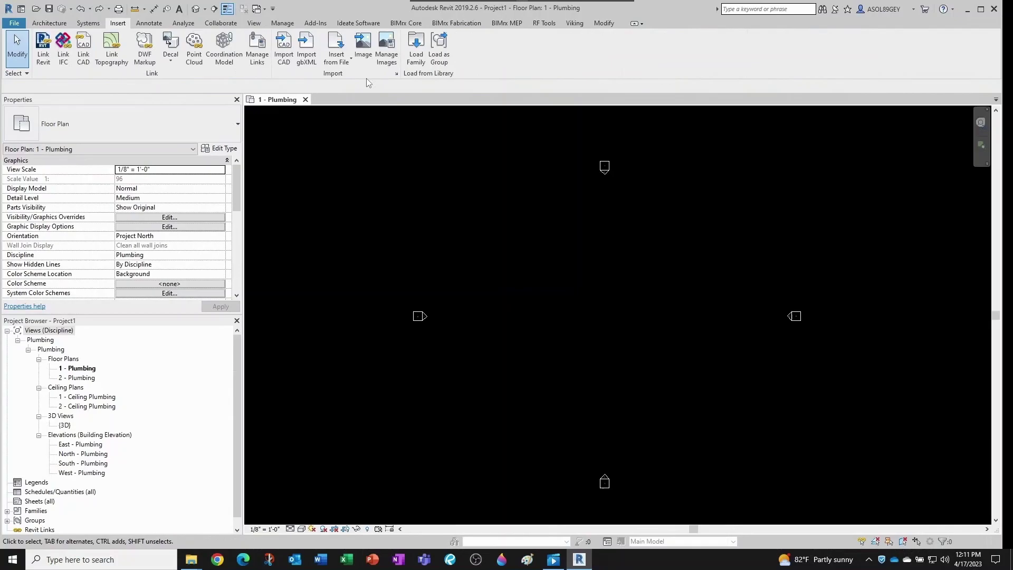
pyautogui.click(417, 47)
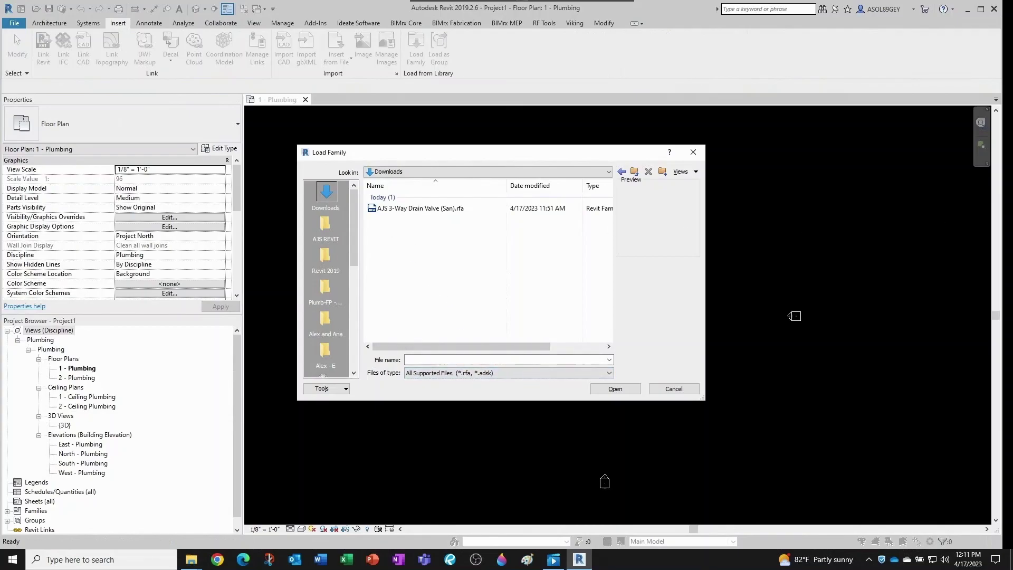
pyautogui.click(191, 559)
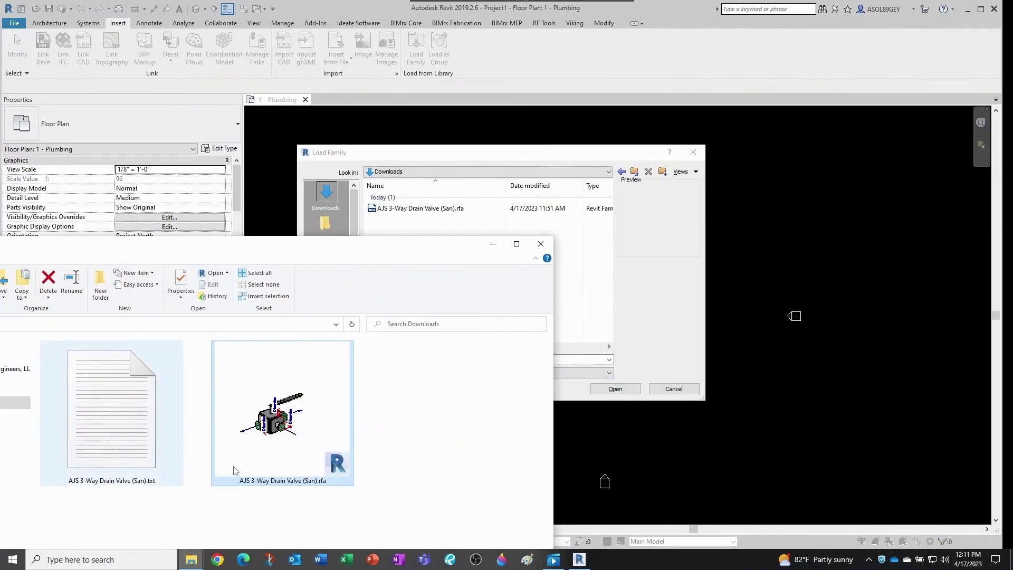
pyautogui.click(933, 470)
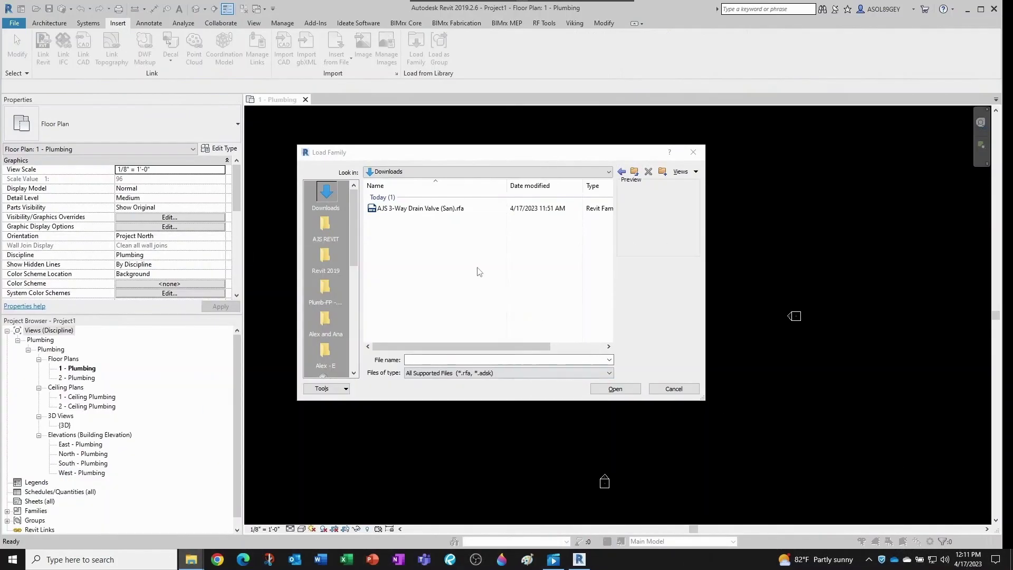
pyautogui.click(423, 209)
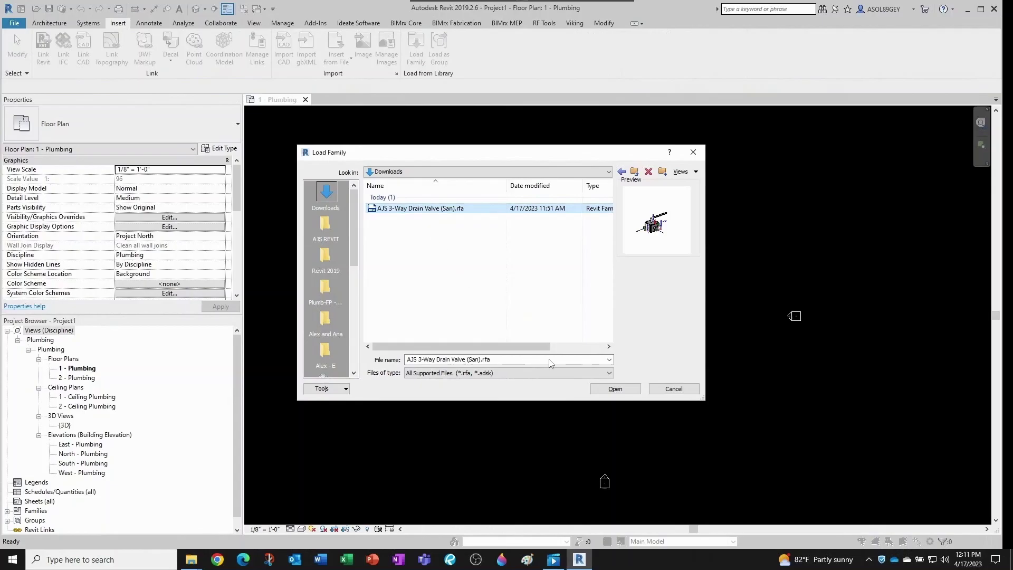
pyautogui.click(602, 388)
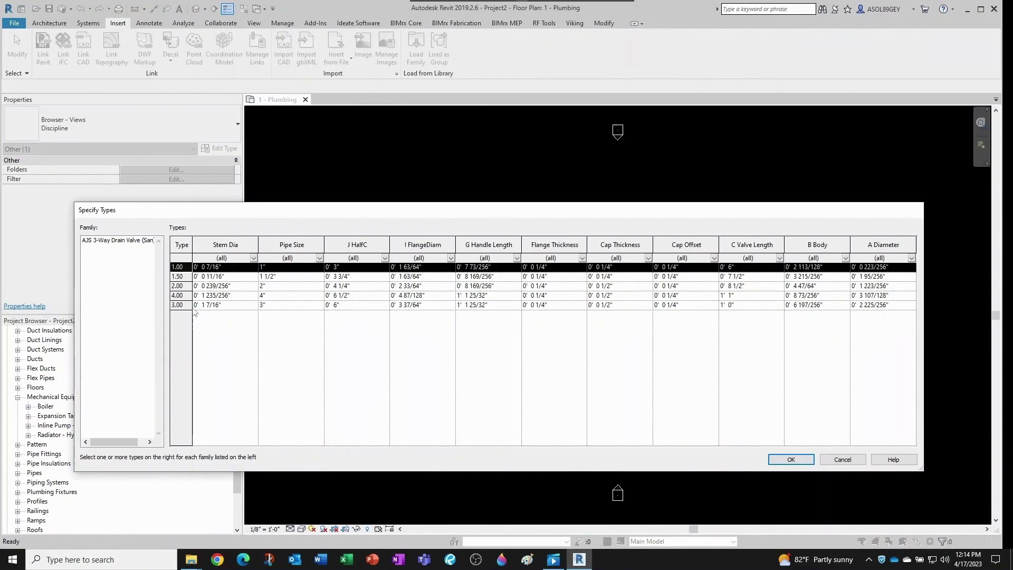
# Choose sizes 1.50 and 2.00 in Specify Types, then inspect them under Mechanical Equipment.
pyautogui.click(179, 277)
pyautogui.keyDown('ctrl'); pyautogui.click(180, 286); pyautogui.keyUp('ctrl')
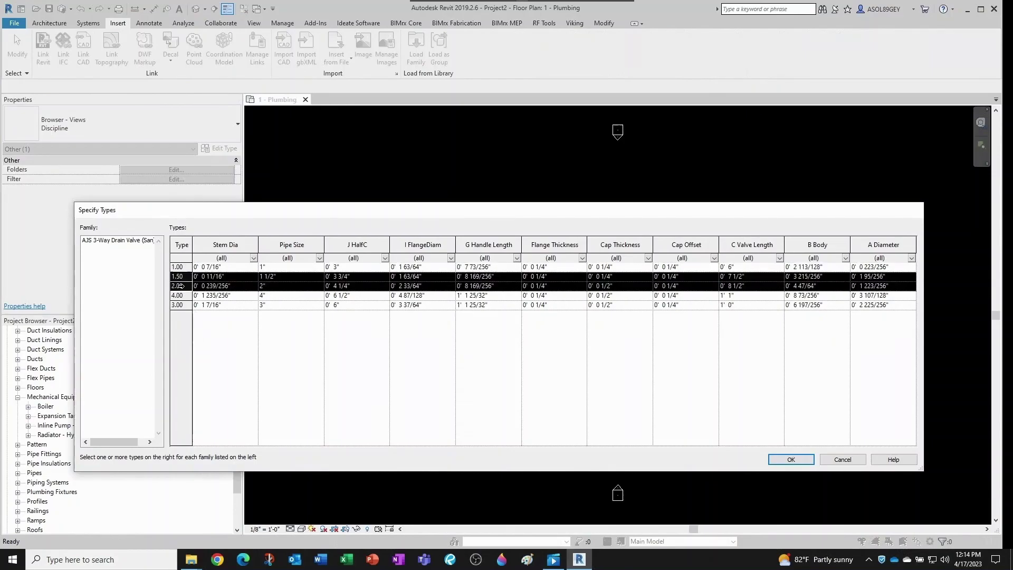
pyautogui.click(791, 460)
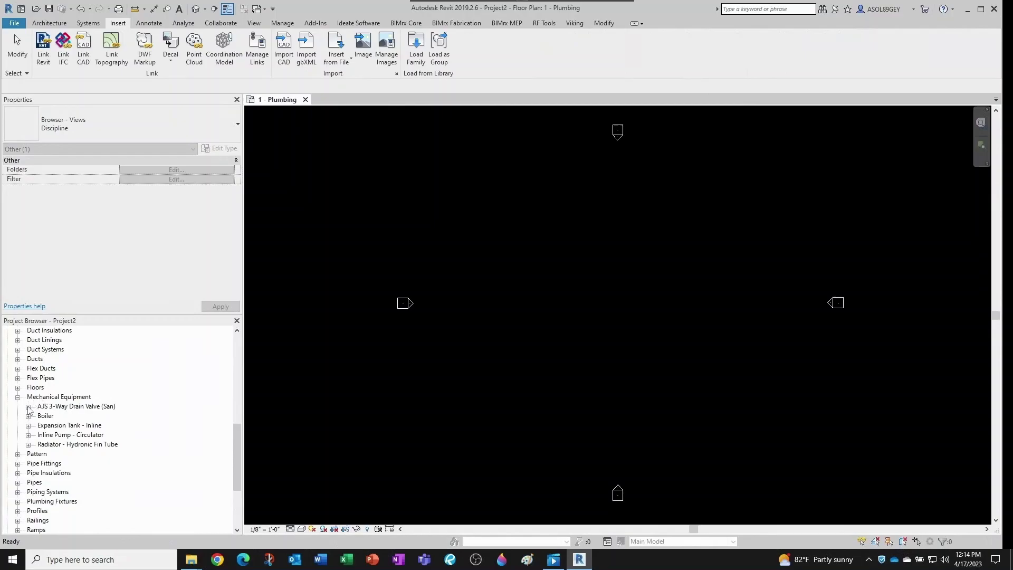
pyautogui.click(28, 407)
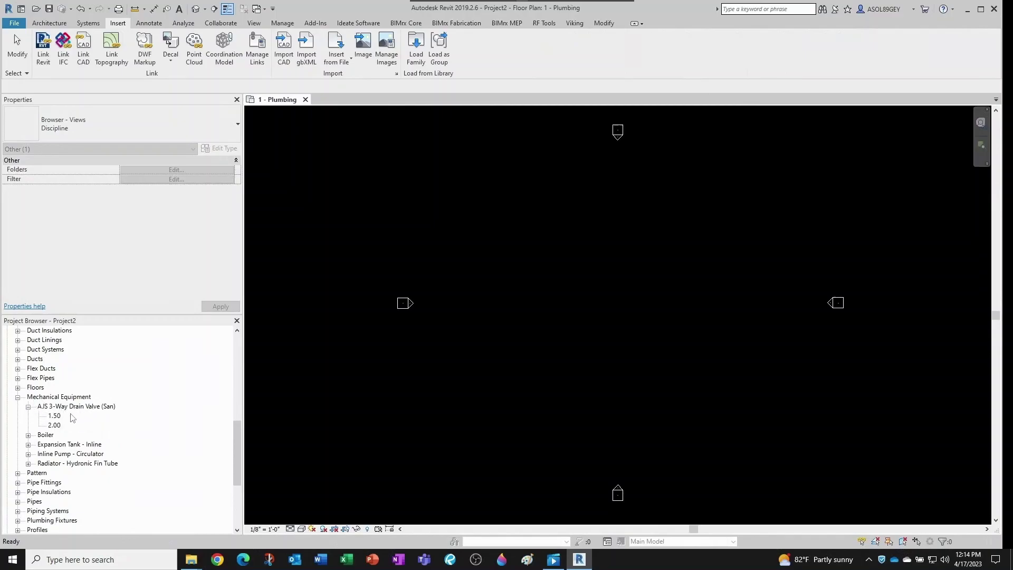
pyautogui.click(58, 425)
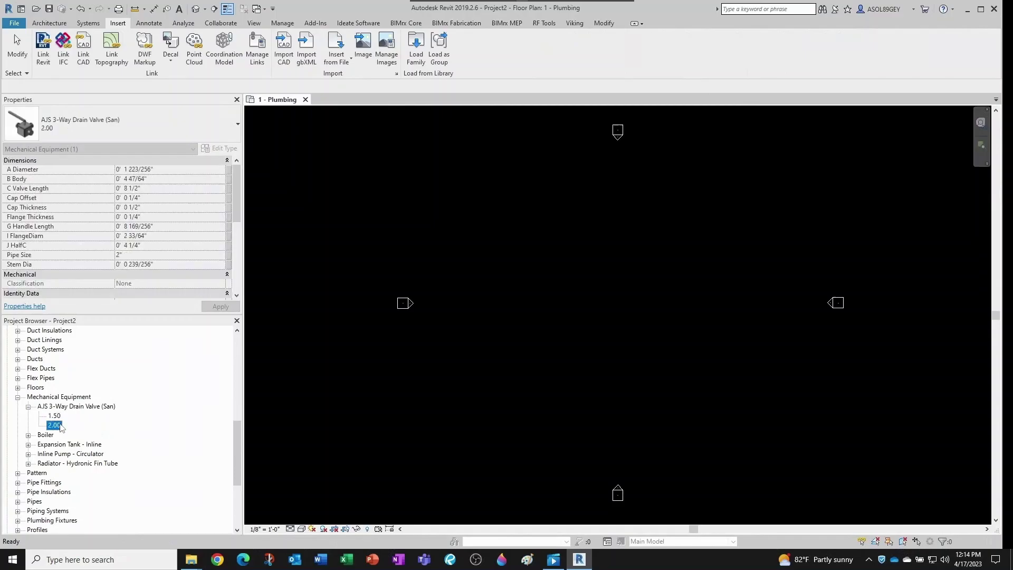